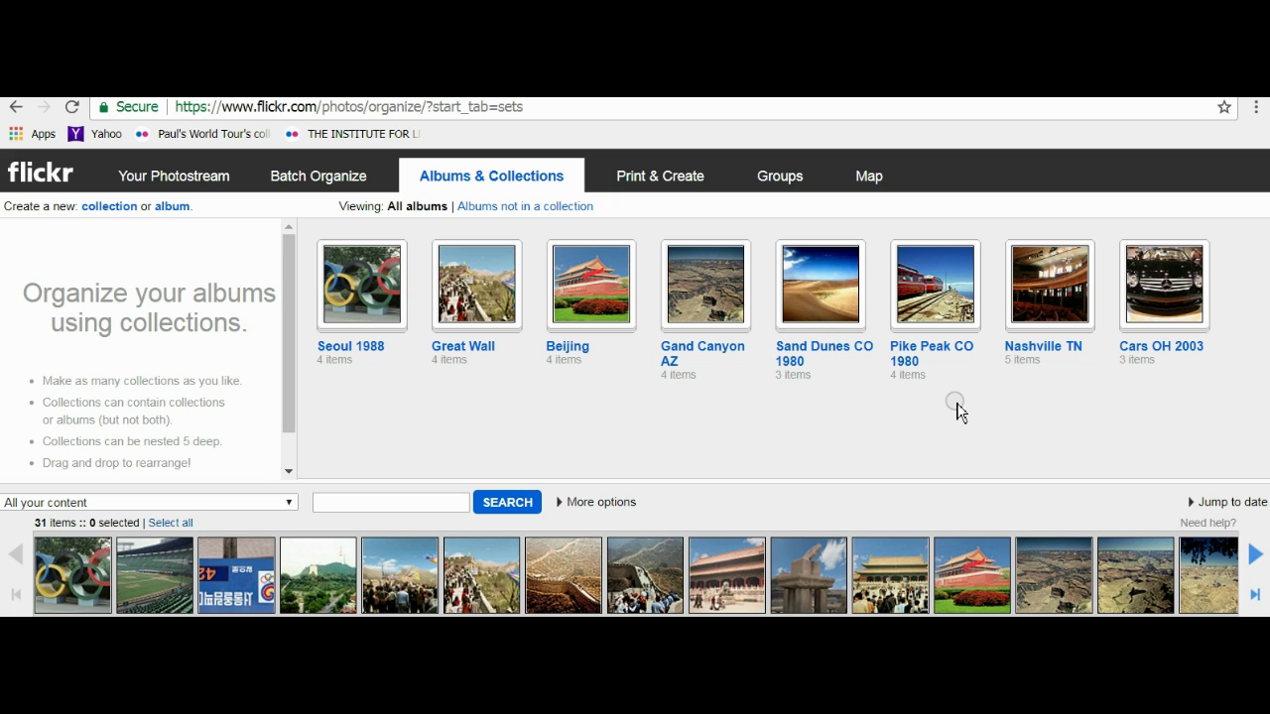
Step: Create a Colorado collection holding the Sand Dunes CO 1980 and Pike Peak CO 1980 albums
{"action": "double_click", "coordinate": [105, 209]}
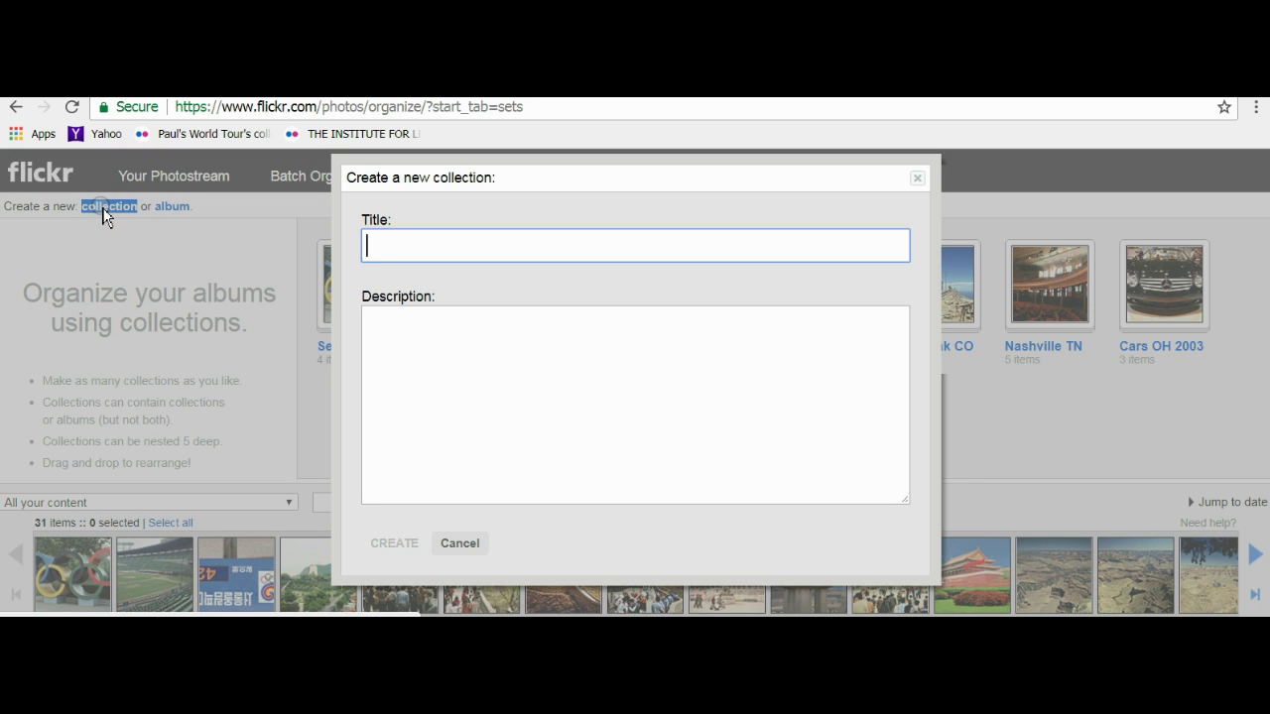
{"action": "type", "text": "Col"}
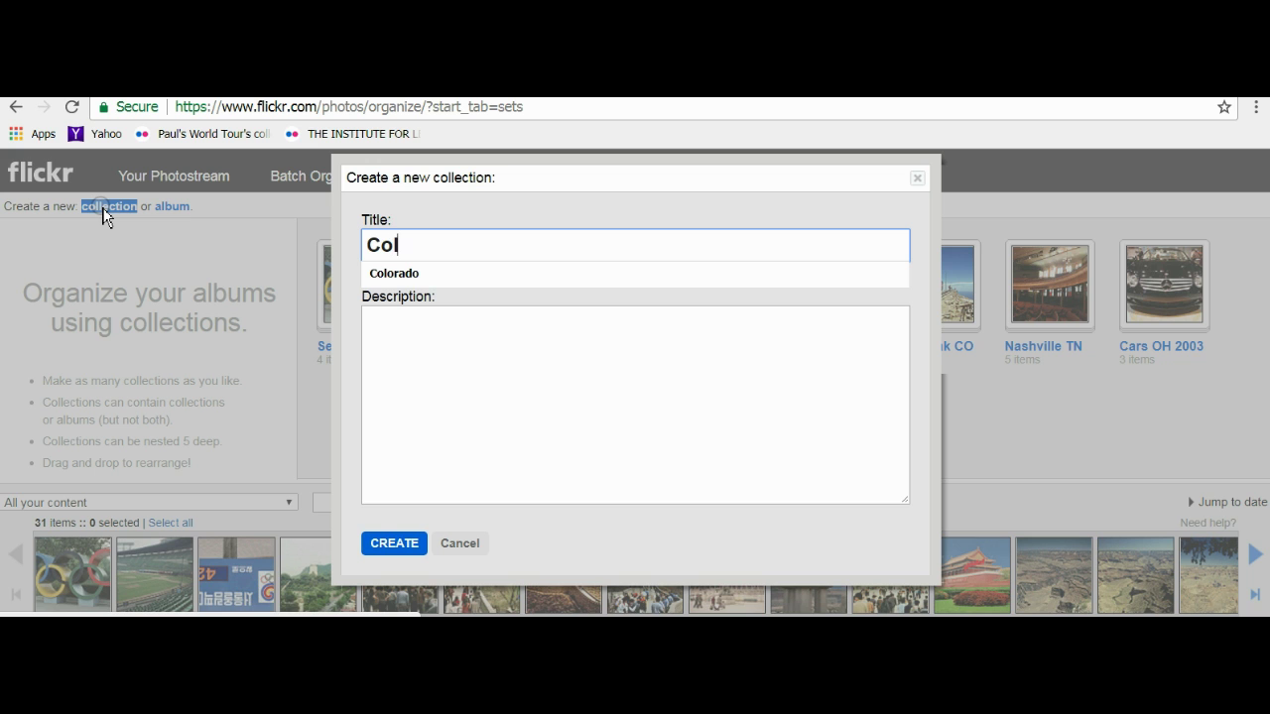
{"action": "type", "text": "or"}
{"action": "type", "text": "ado"}
{"action": "key", "text": "Return"}
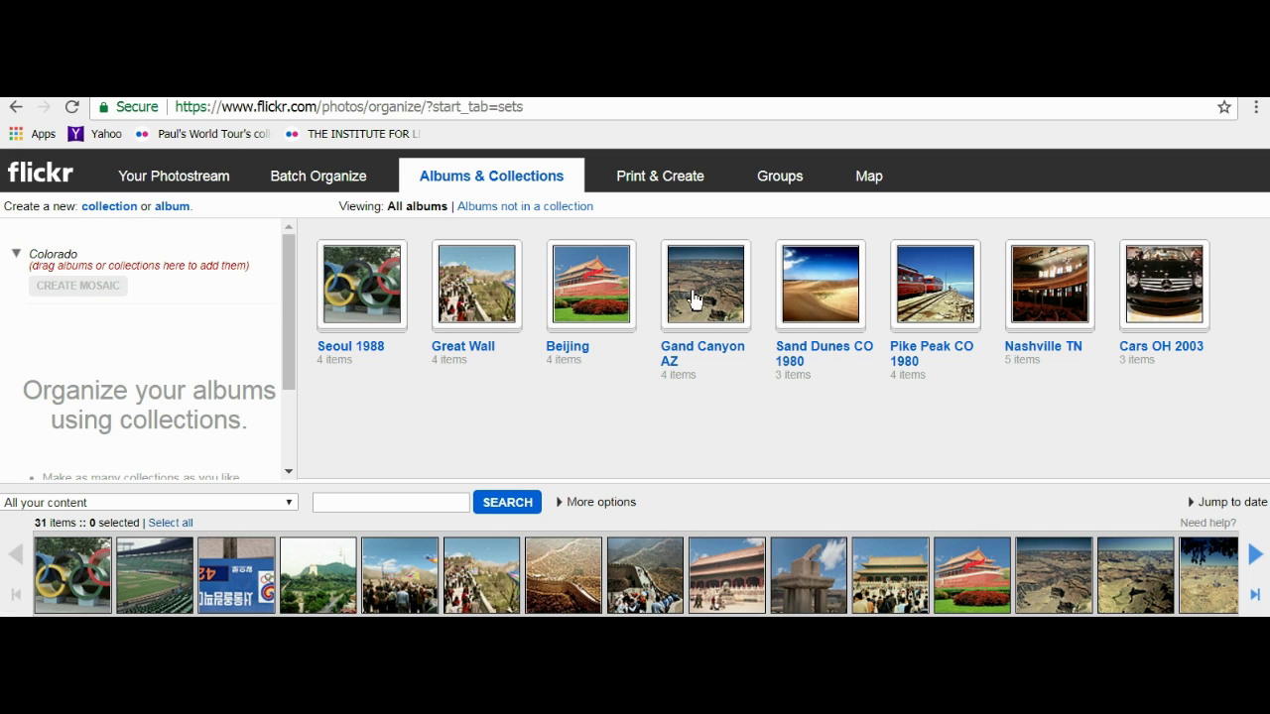
{"action": "left_click_drag", "start_coordinate": [816, 297], "coordinate": [179, 288]}
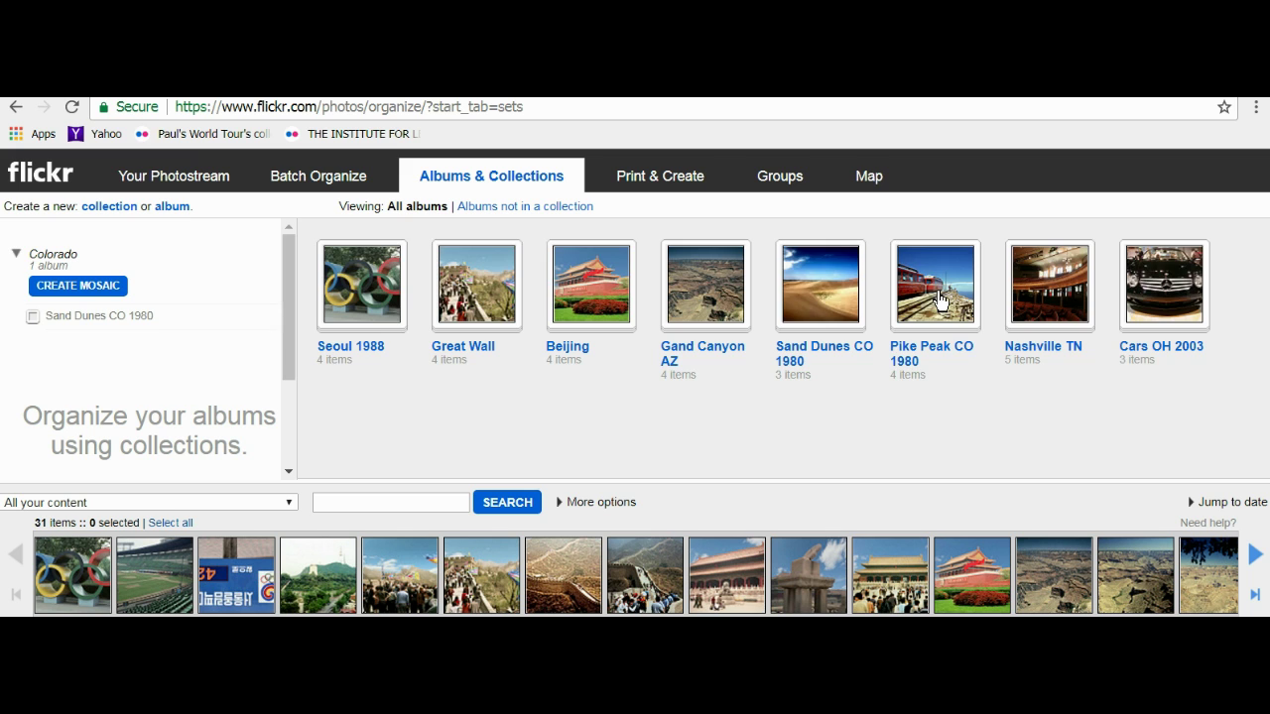
{"action": "left_click_drag", "start_coordinate": [936, 296], "coordinate": [115, 299]}
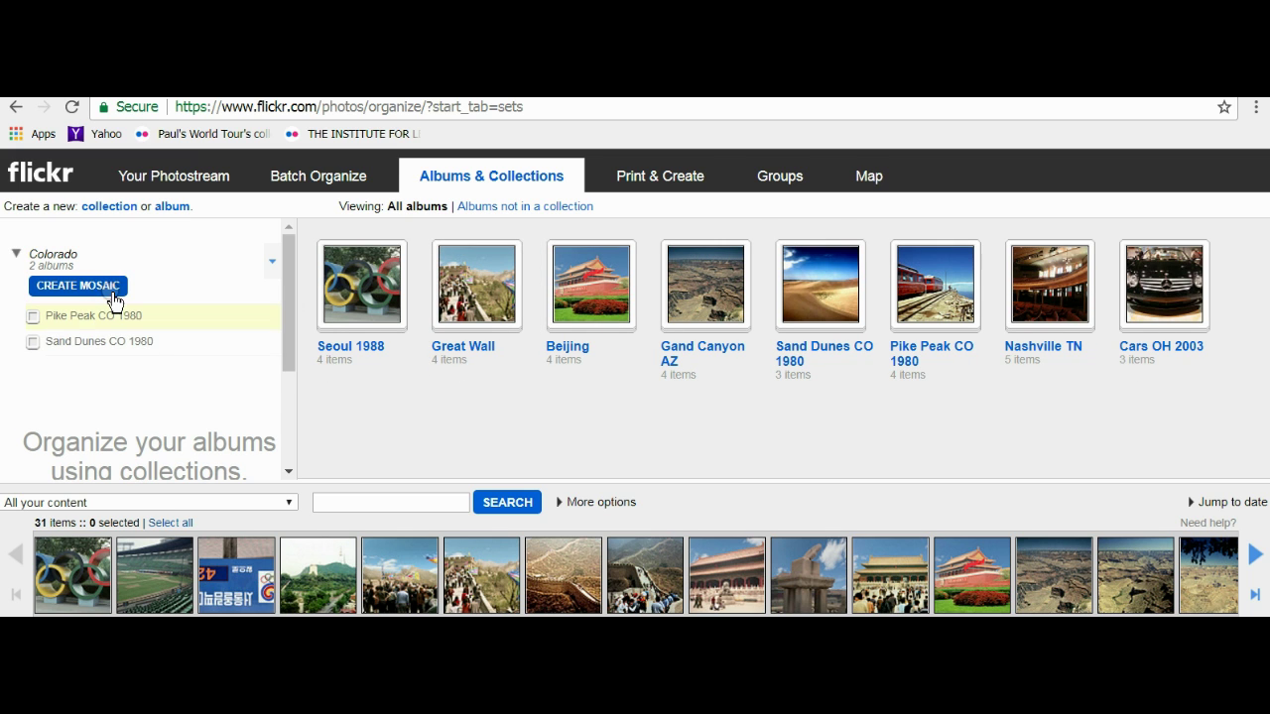
Step: Generate and save a mosaic for Colorado, then collapse the collection
{"action": "left_click", "coordinate": [99, 287]}
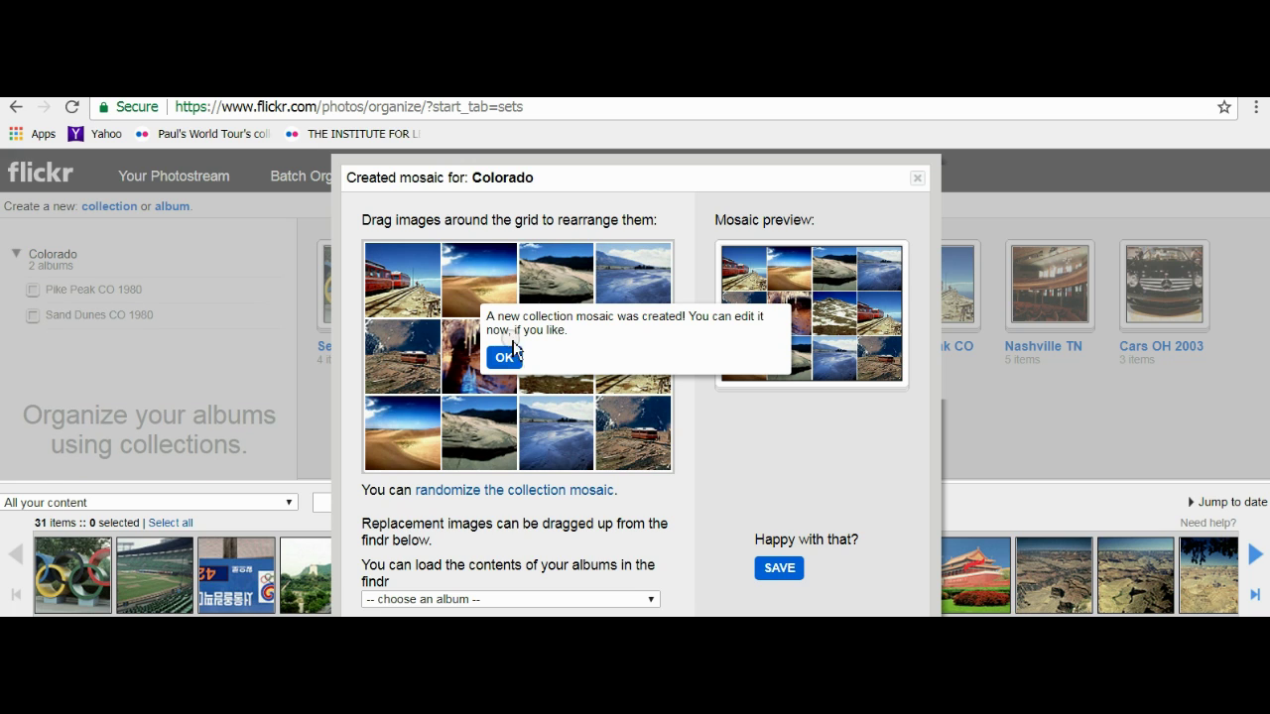
{"action": "left_click", "coordinate": [505, 358]}
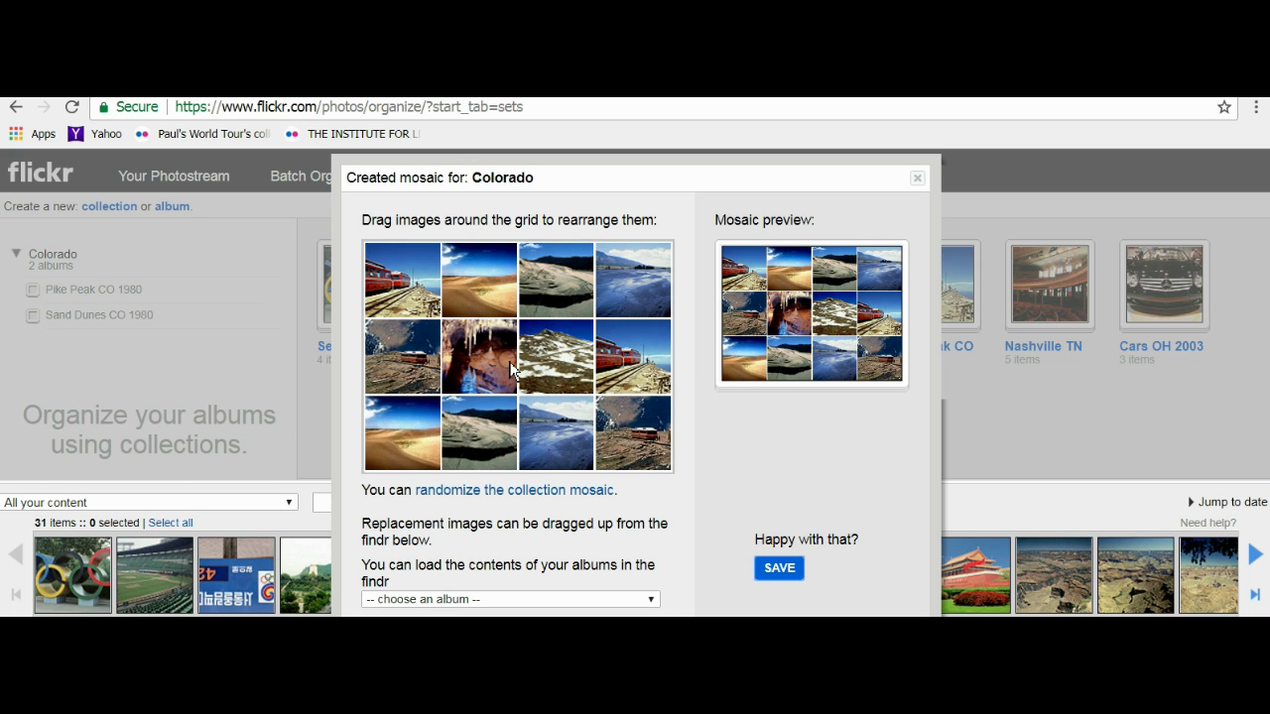
{"action": "left_click", "coordinate": [778, 572]}
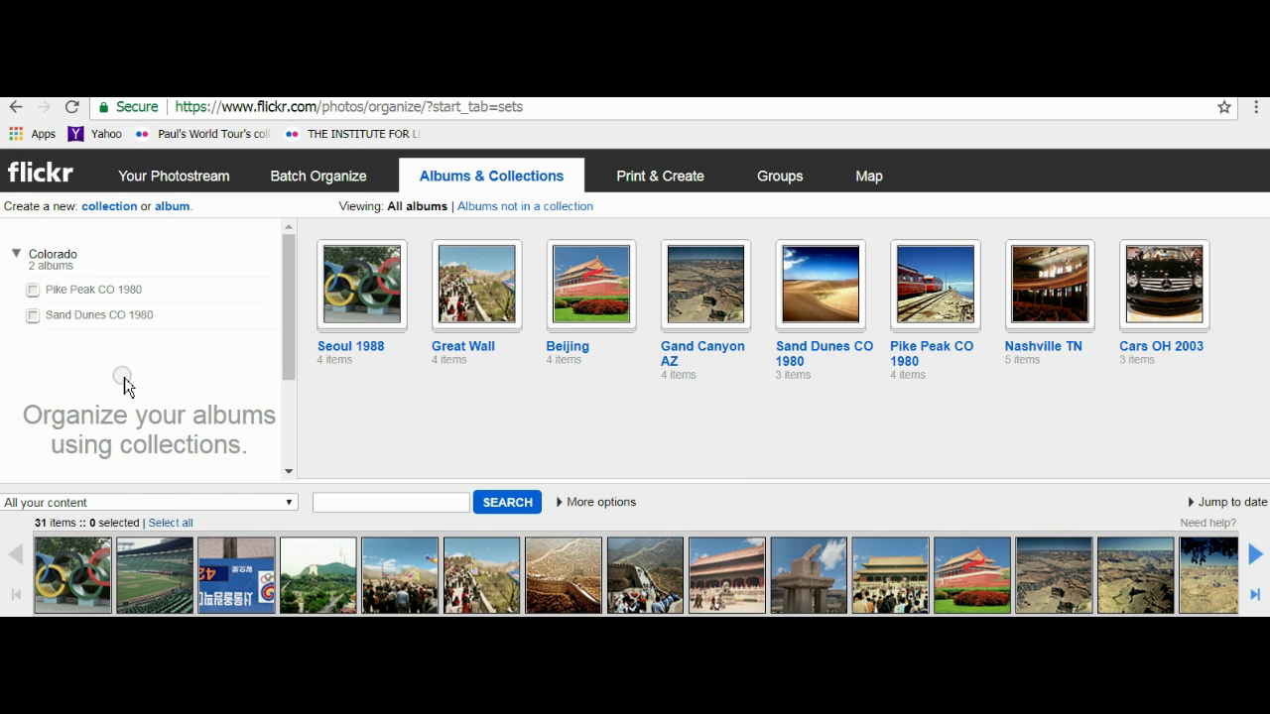
{"action": "left_click", "coordinate": [14, 254]}
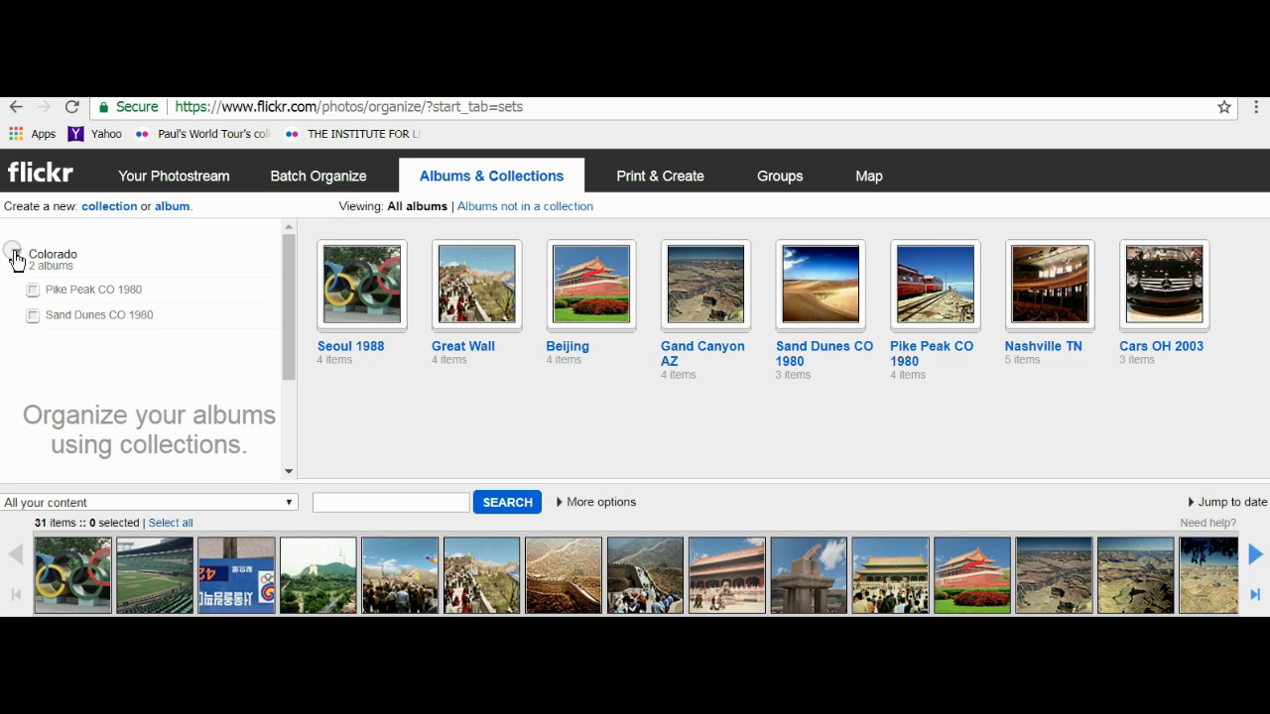
{"action": "left_click", "coordinate": [13, 254]}
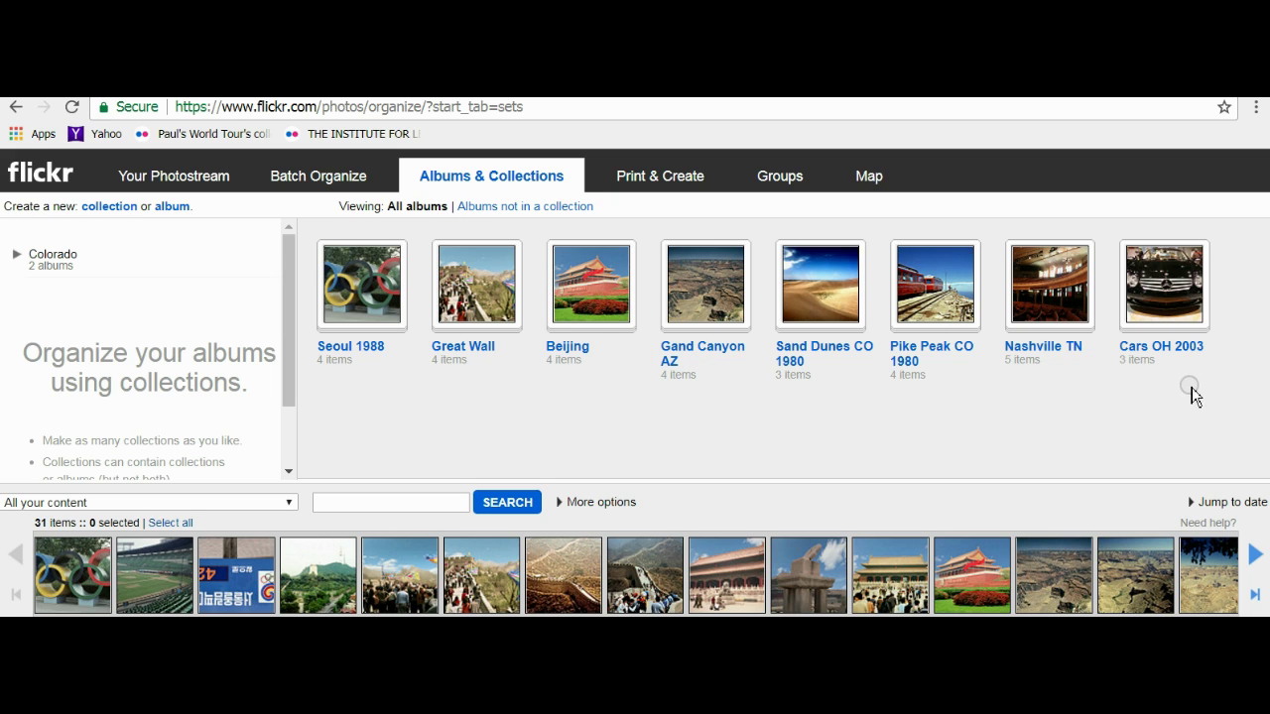
Step: Create an OHIO collection containing the Cars OH 2003 album
{"action": "left_click", "coordinate": [107, 206]}
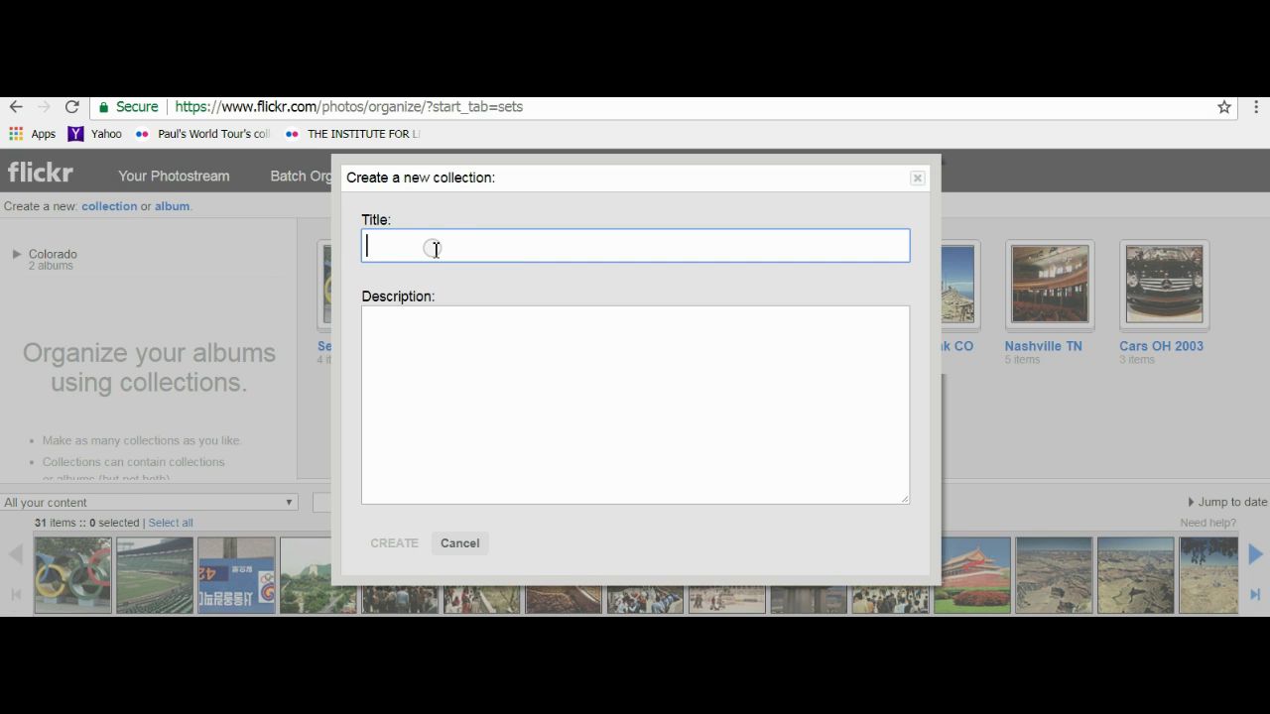
{"action": "left_click", "coordinate": [433, 249]}
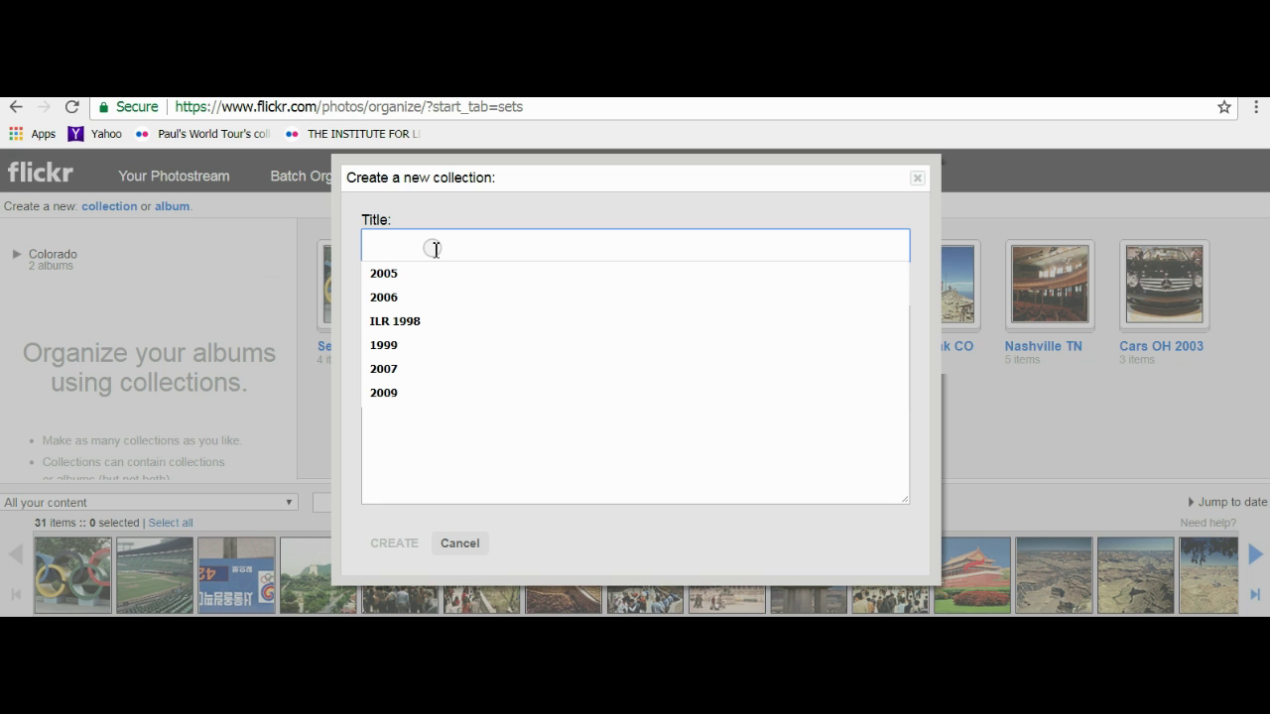
{"action": "type", "text": "OHIO"}
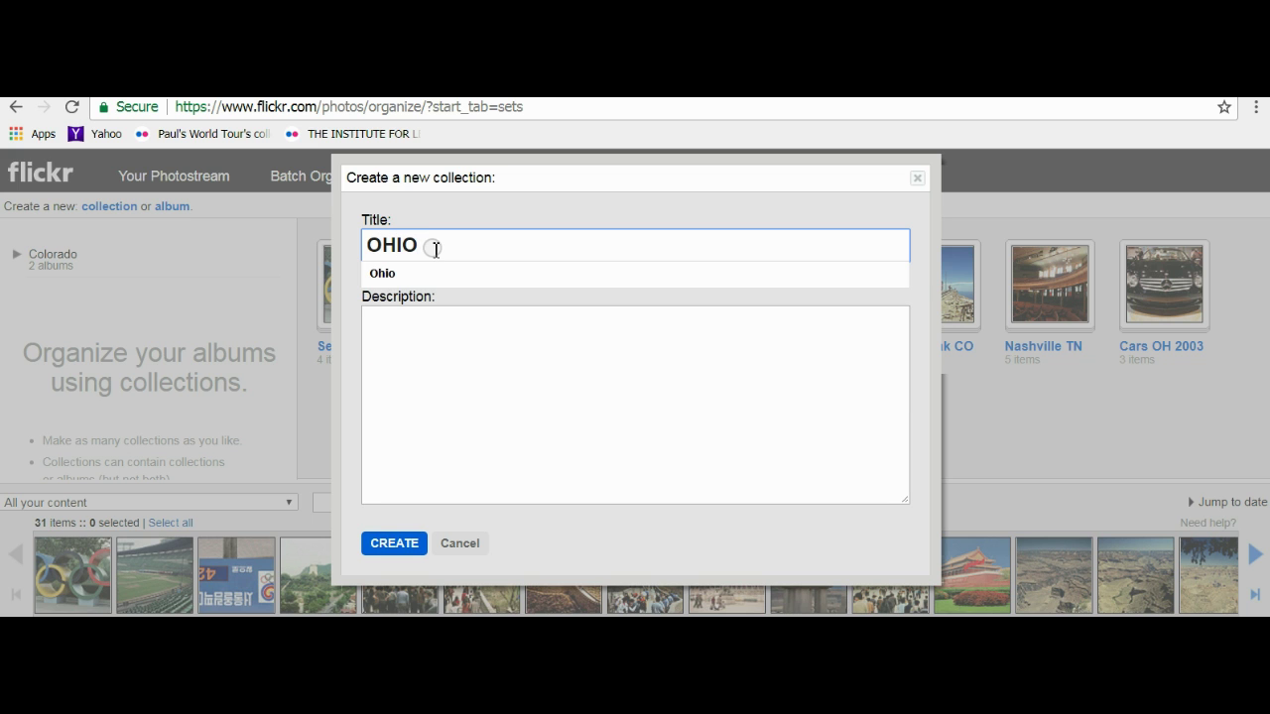
{"action": "key", "text": "Return"}
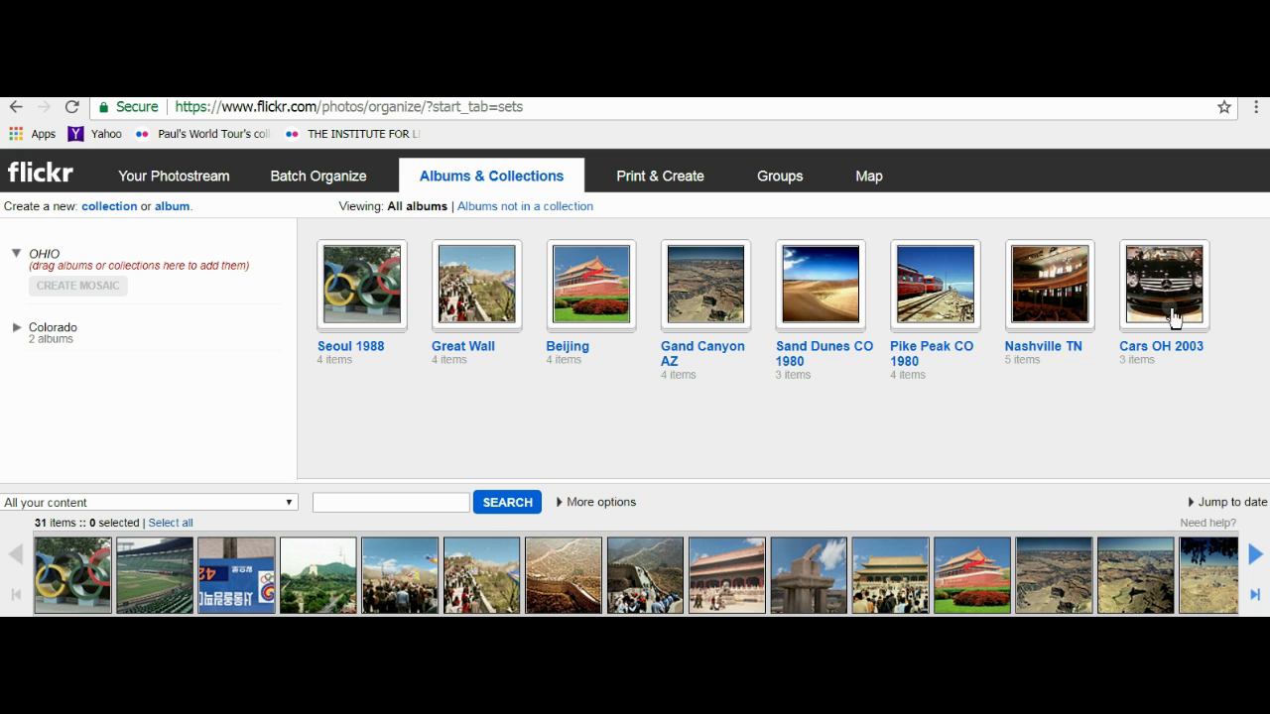
{"action": "left_click_drag", "start_coordinate": [1174, 315], "coordinate": [173, 301]}
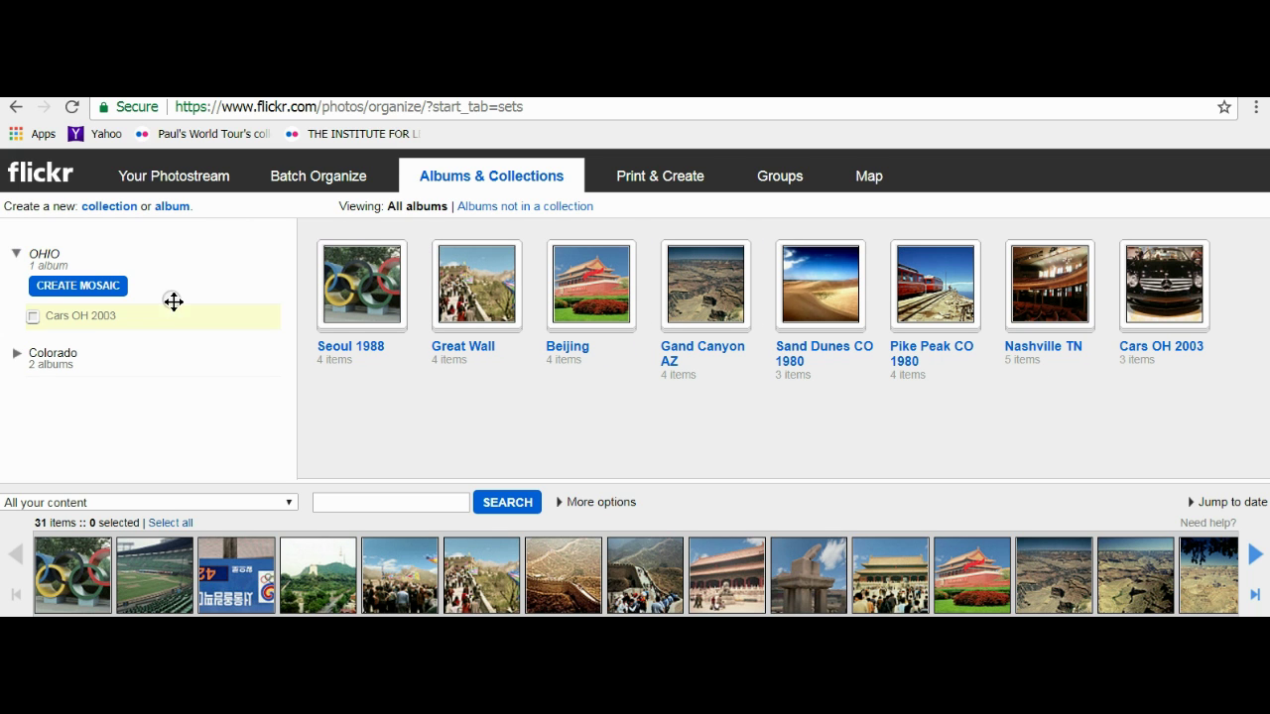
Step: Generate and save the OHIO mosaic, then collapse OHIO
{"action": "left_click", "coordinate": [62, 288]}
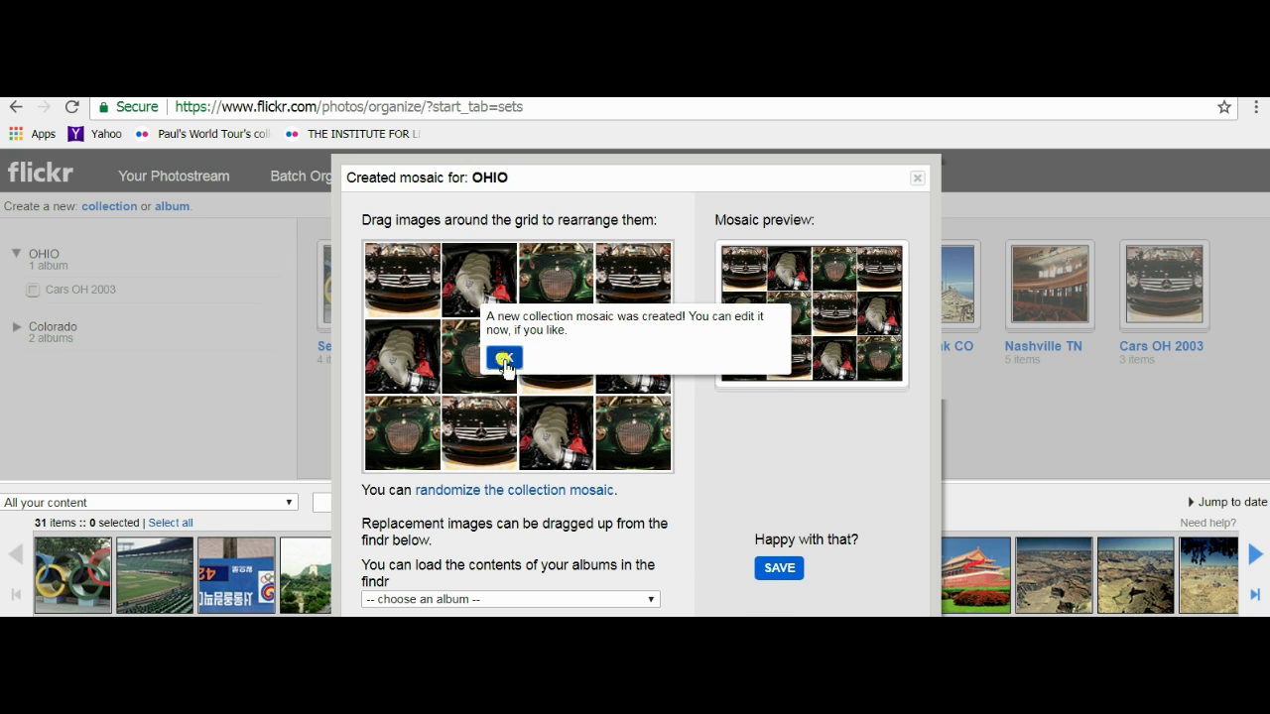
{"action": "left_click", "coordinate": [506, 359]}
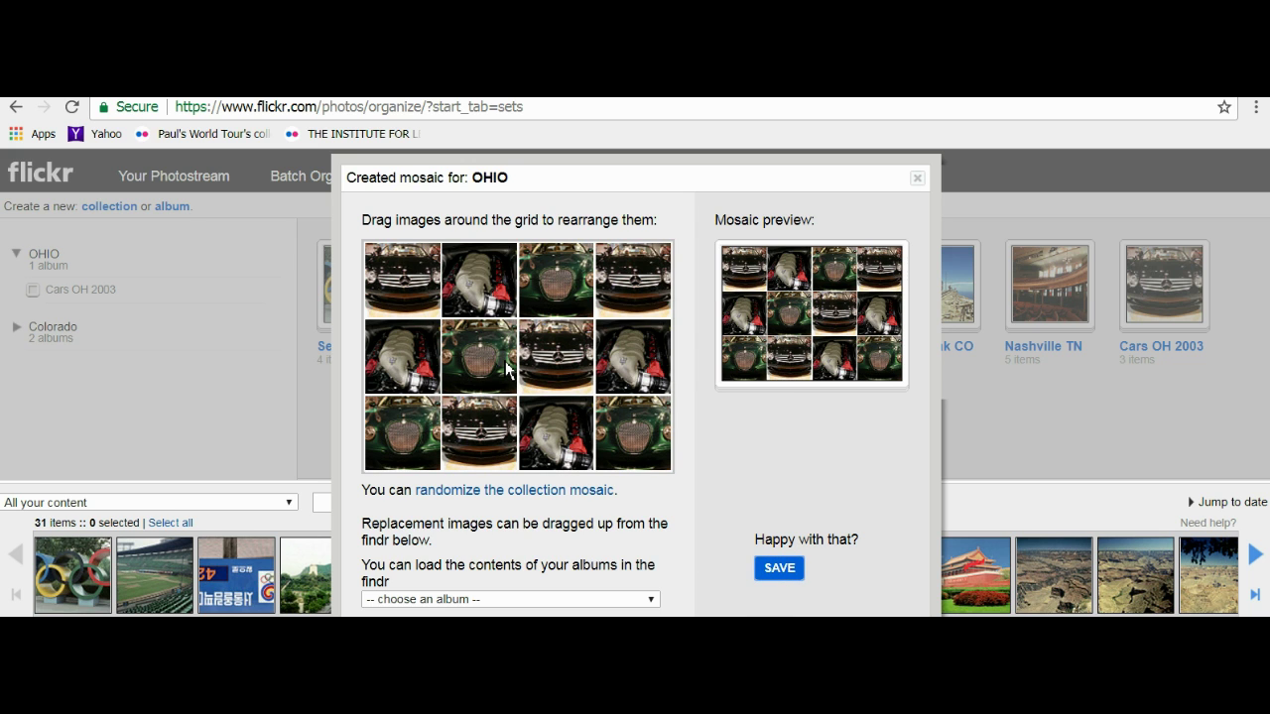
{"action": "left_click", "coordinate": [787, 574]}
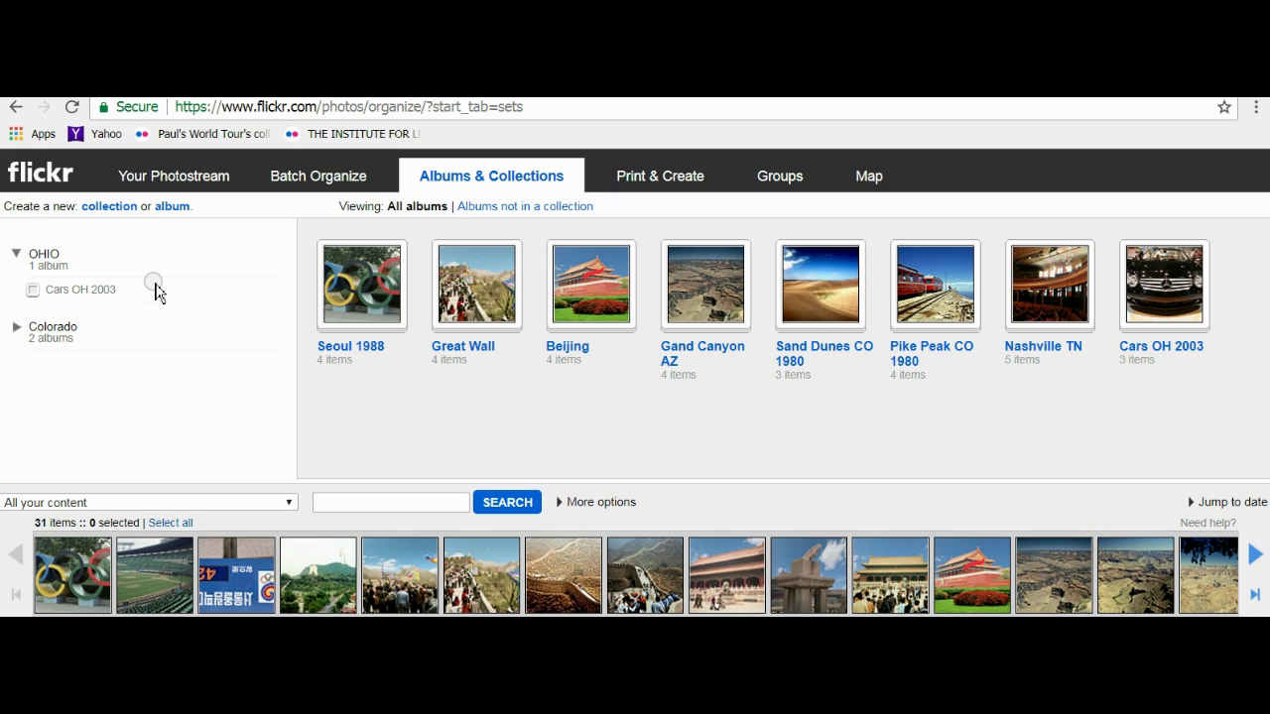
{"action": "left_click", "coordinate": [17, 255]}
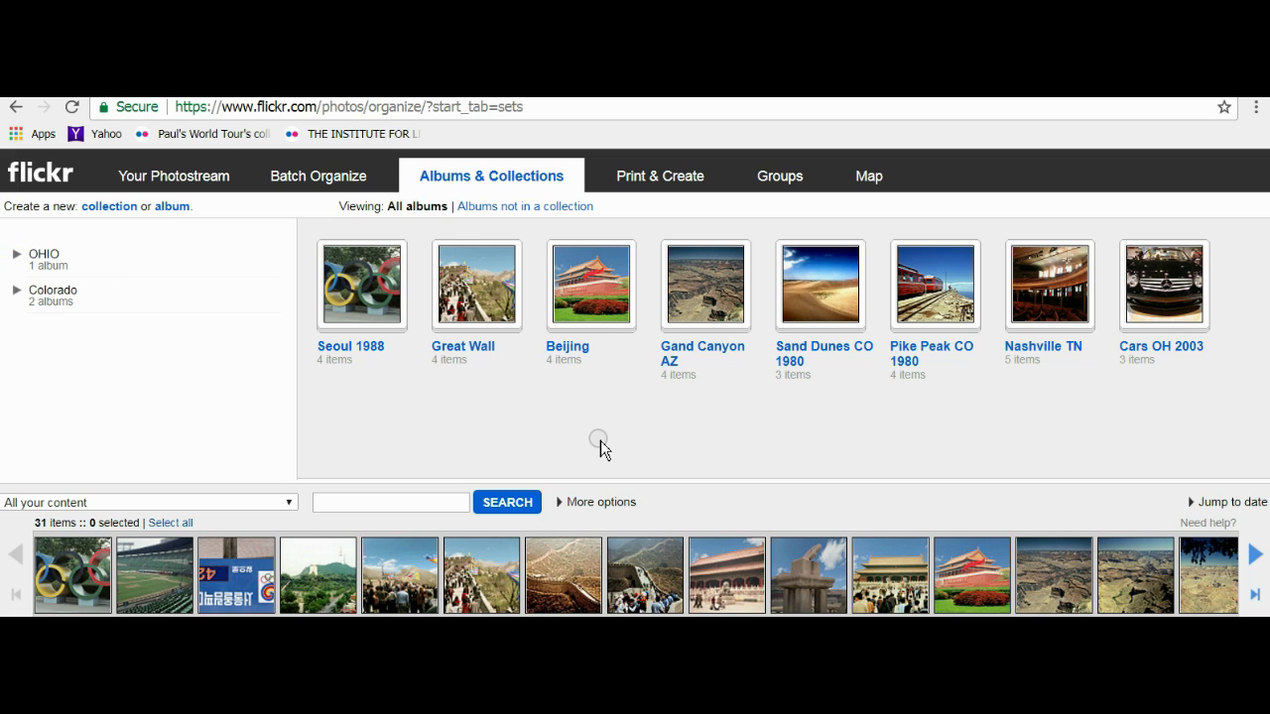
{"action": "mouse_move", "coordinate": [44, 259]}
{"action": "double_click", "coordinate": [108, 210]}
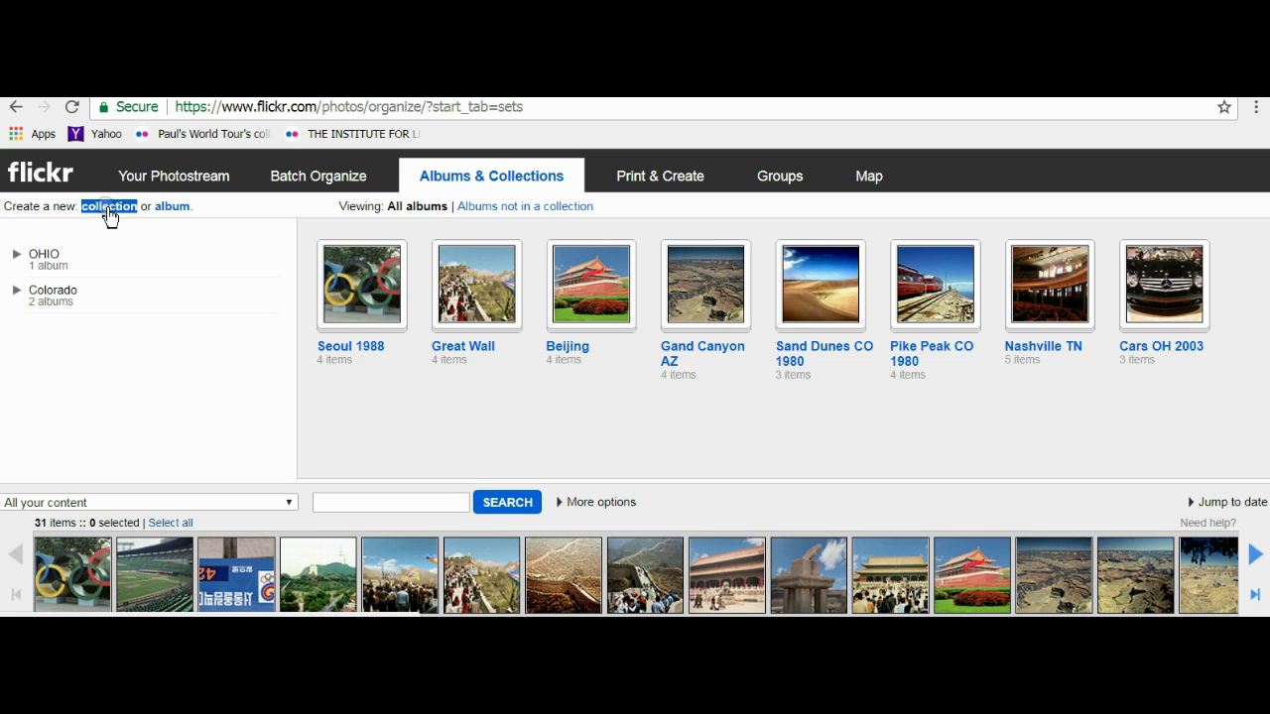
Step: Create an Airzona collection containing the Gand Canyon AZ album
{"action": "left_click", "coordinate": [109, 209]}
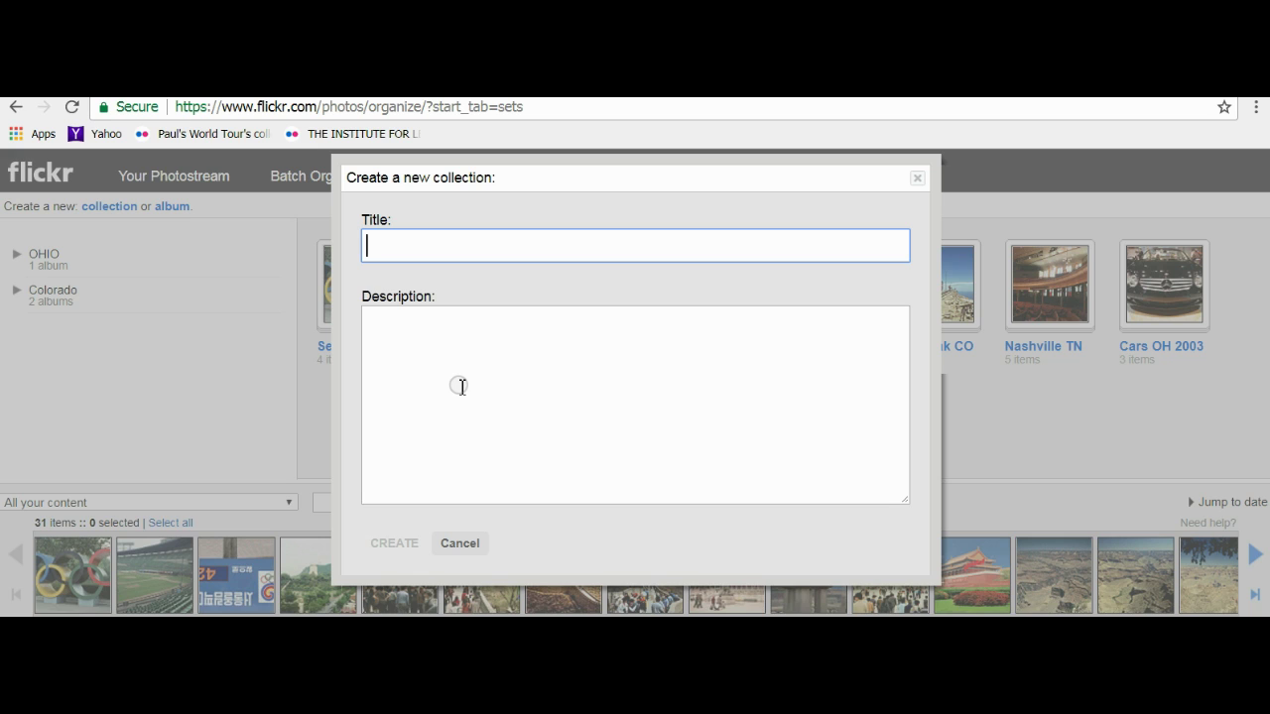
{"action": "type", "text": "Air"}
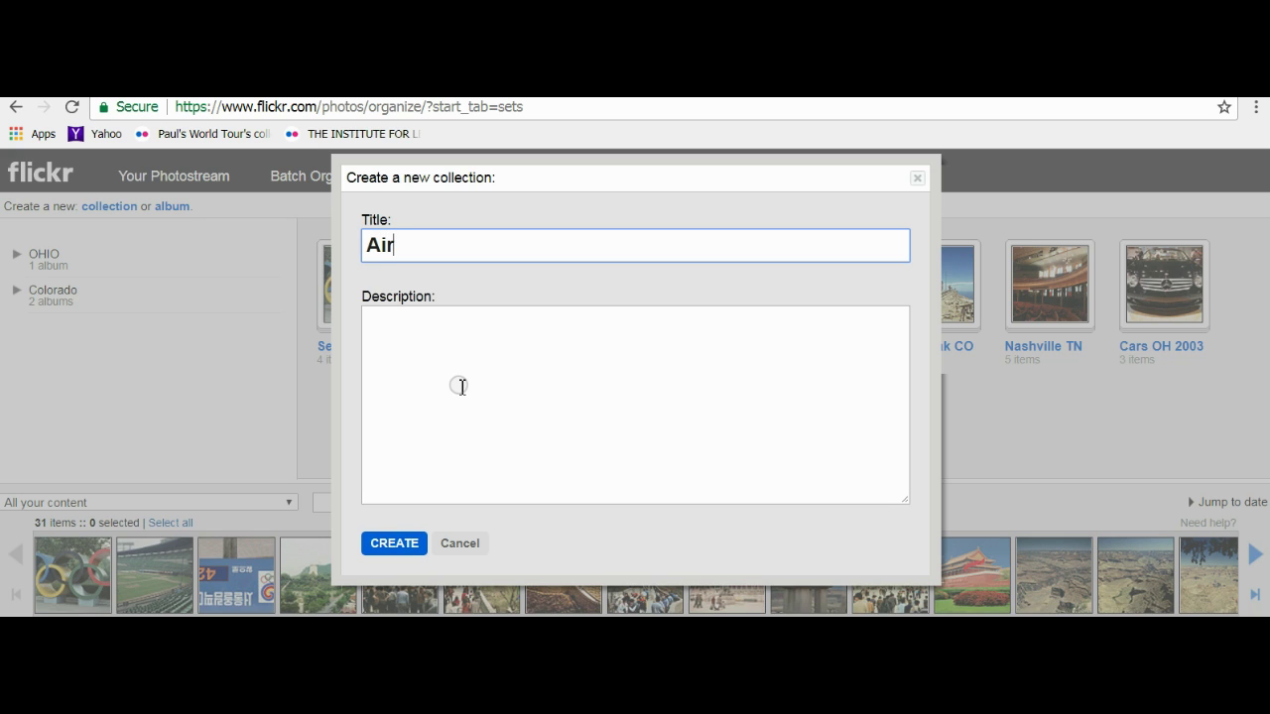
{"action": "type", "text": "zona"}
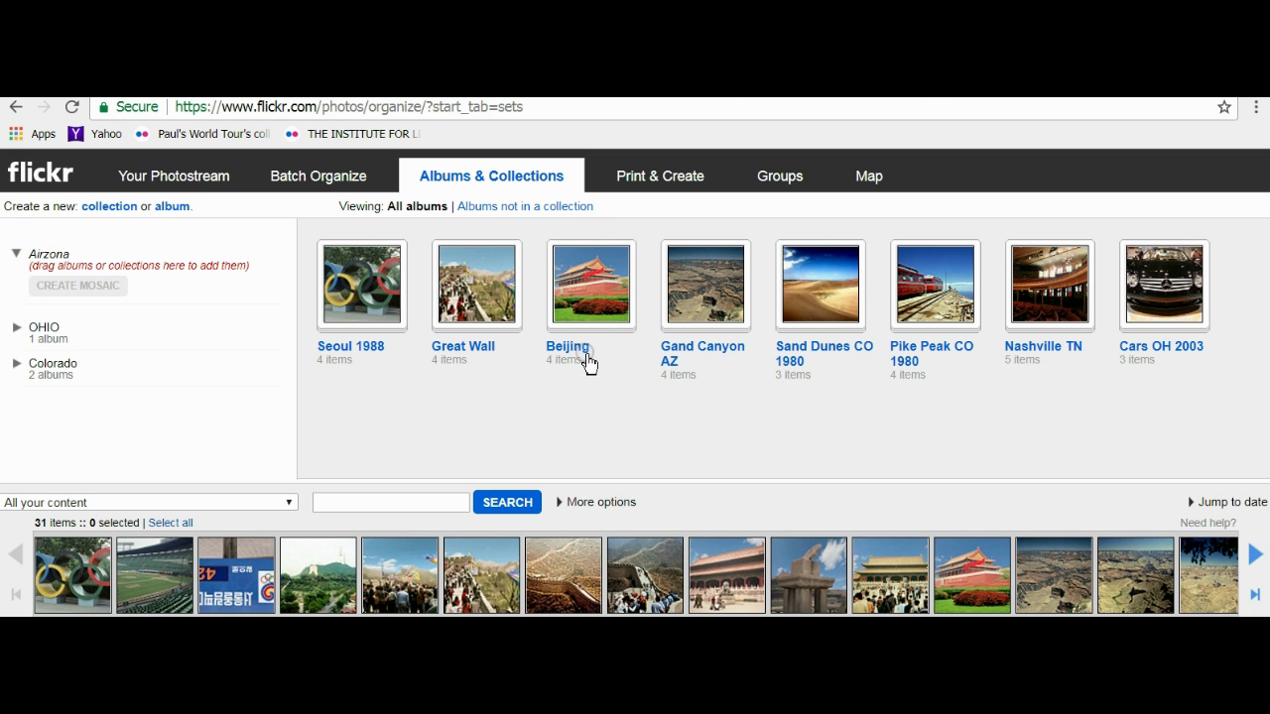
{"action": "left_click_drag", "start_coordinate": [685, 290], "coordinate": [117, 293]}
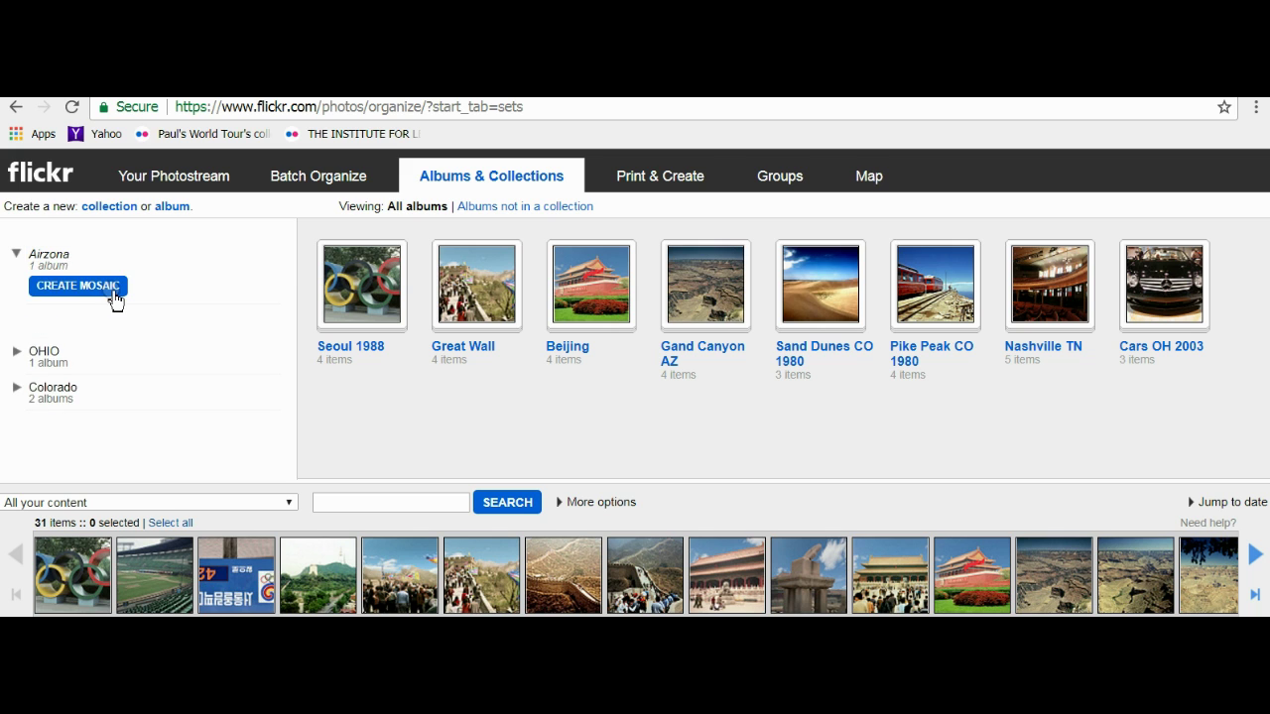
Step: Generate and save the Airzona mosaic, then collapse Airzona
{"action": "left_click", "coordinate": [62, 290]}
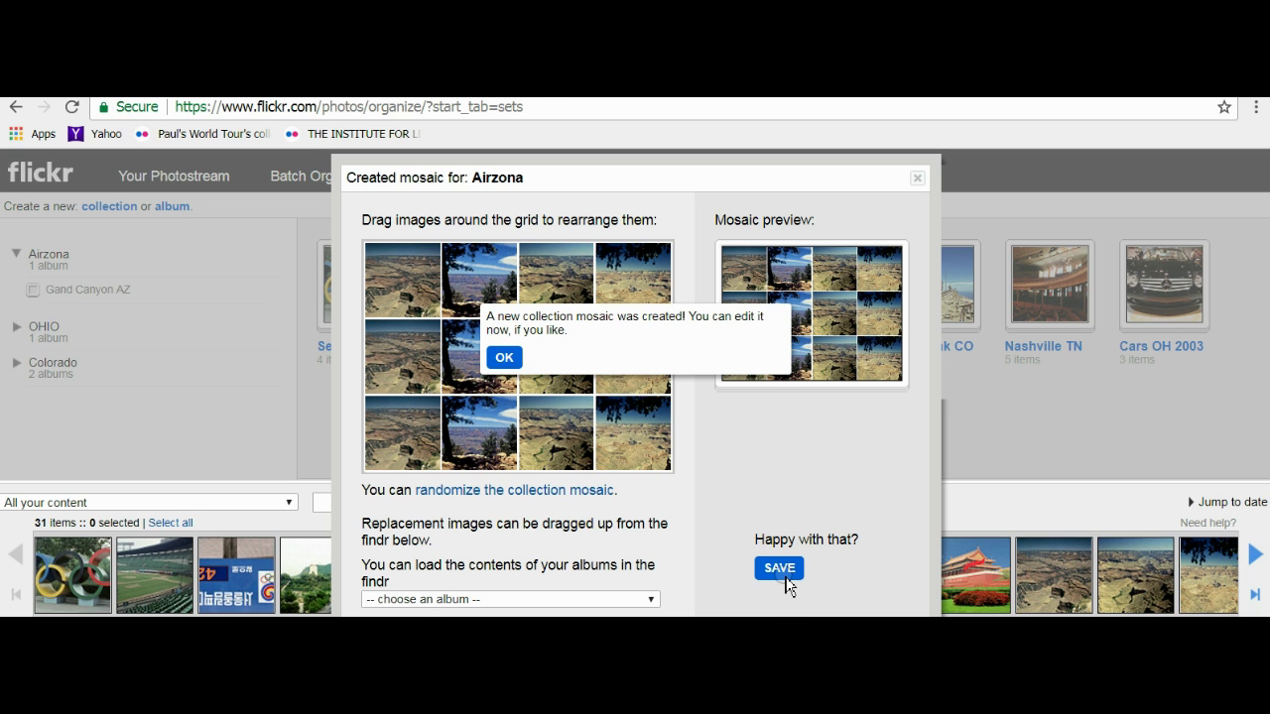
{"action": "left_click", "coordinate": [501, 359]}
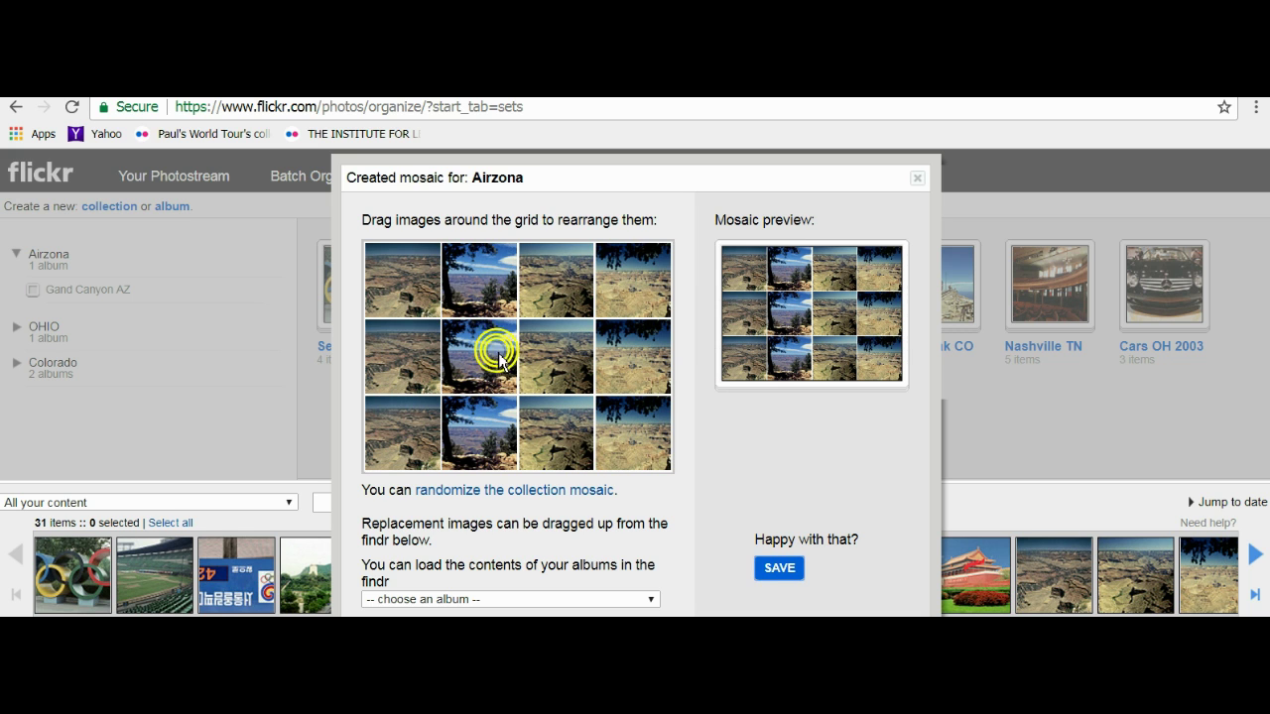
{"action": "left_click", "coordinate": [783, 571]}
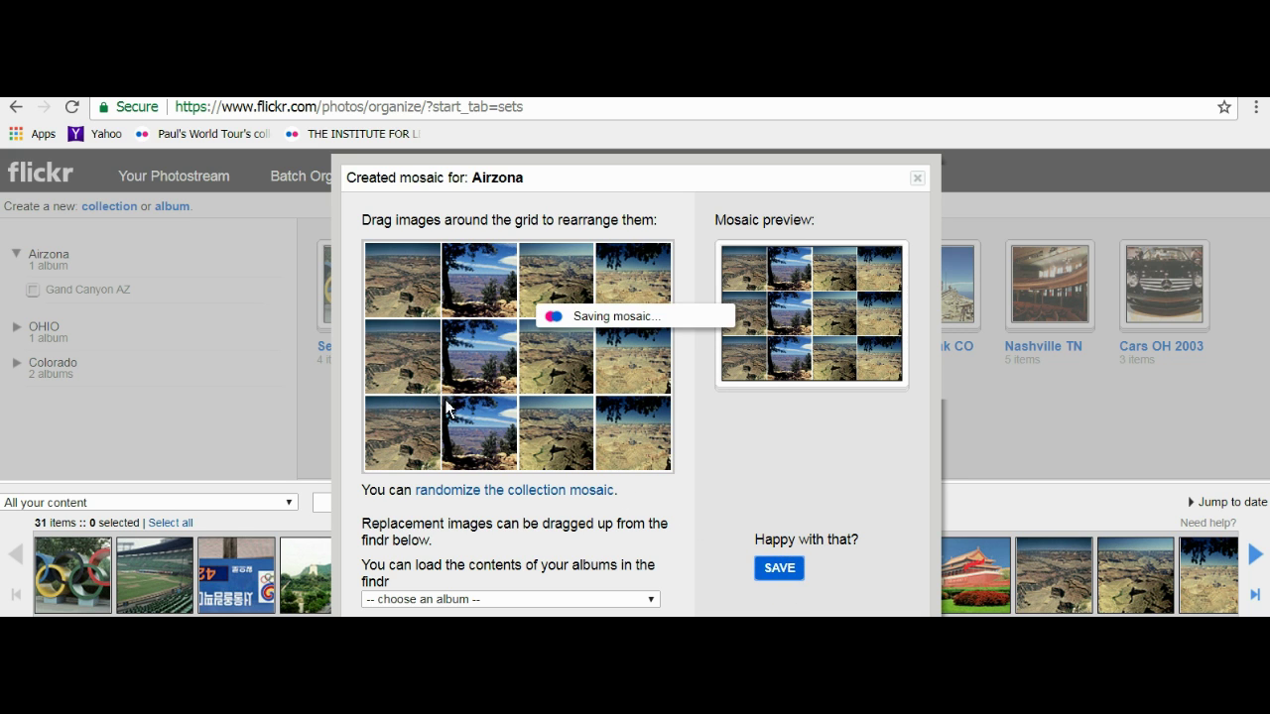
{"action": "mouse_move", "coordinate": [139, 260]}
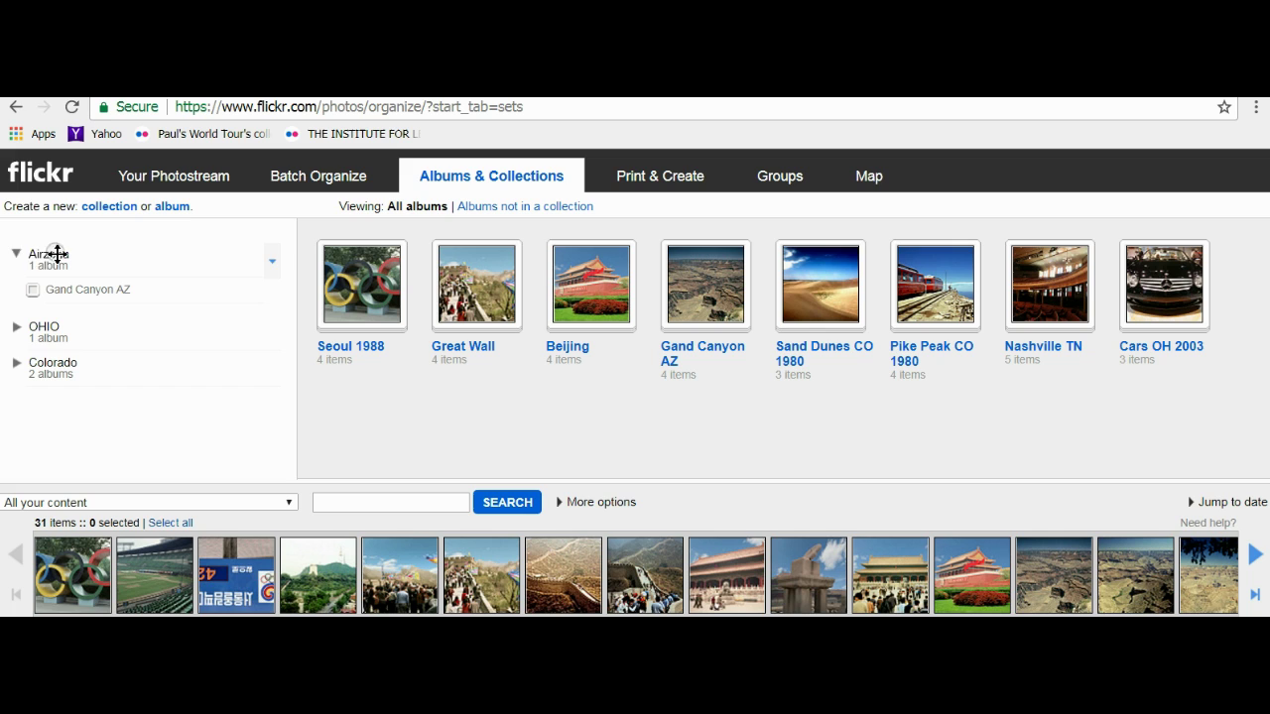
{"action": "left_click", "coordinate": [15, 256]}
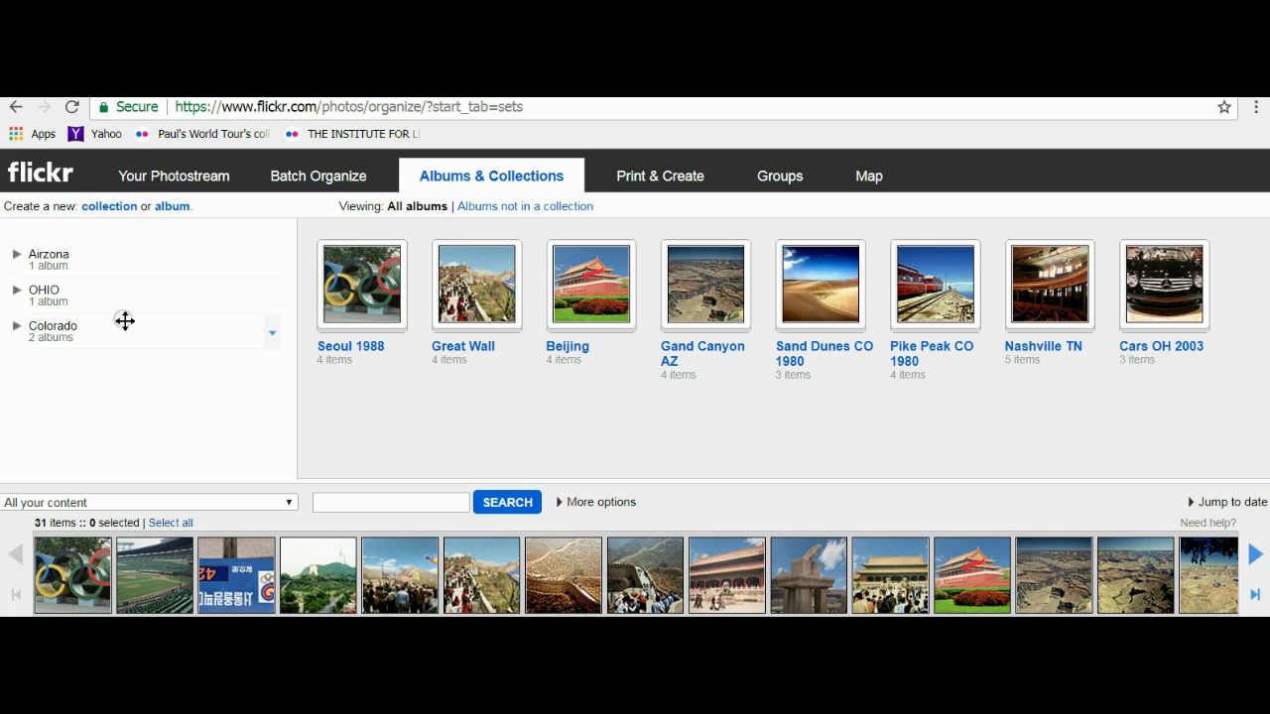
{"action": "left_click", "coordinate": [102, 241]}
Step: Create a USA collection and nest Airzona, OHIO and Colorado inside it
{"action": "left_click", "coordinate": [109, 207]}
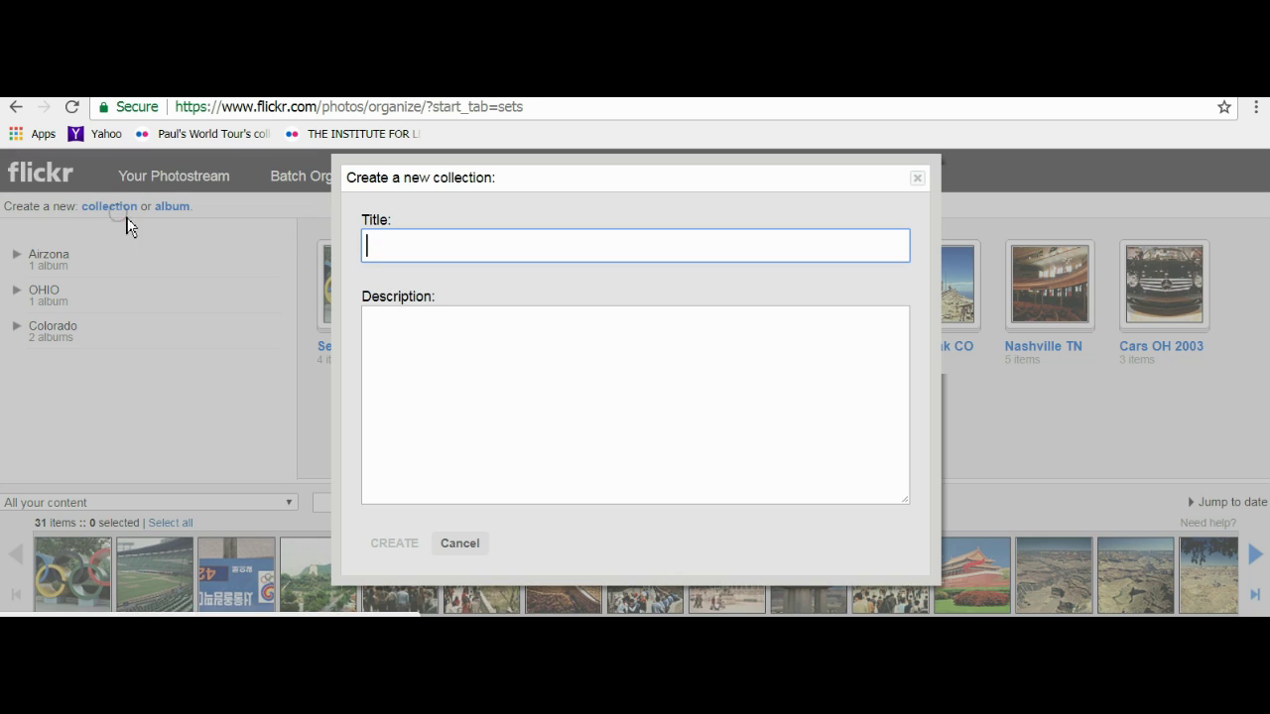
{"action": "left_click", "coordinate": [383, 240]}
{"action": "type", "text": "U"}
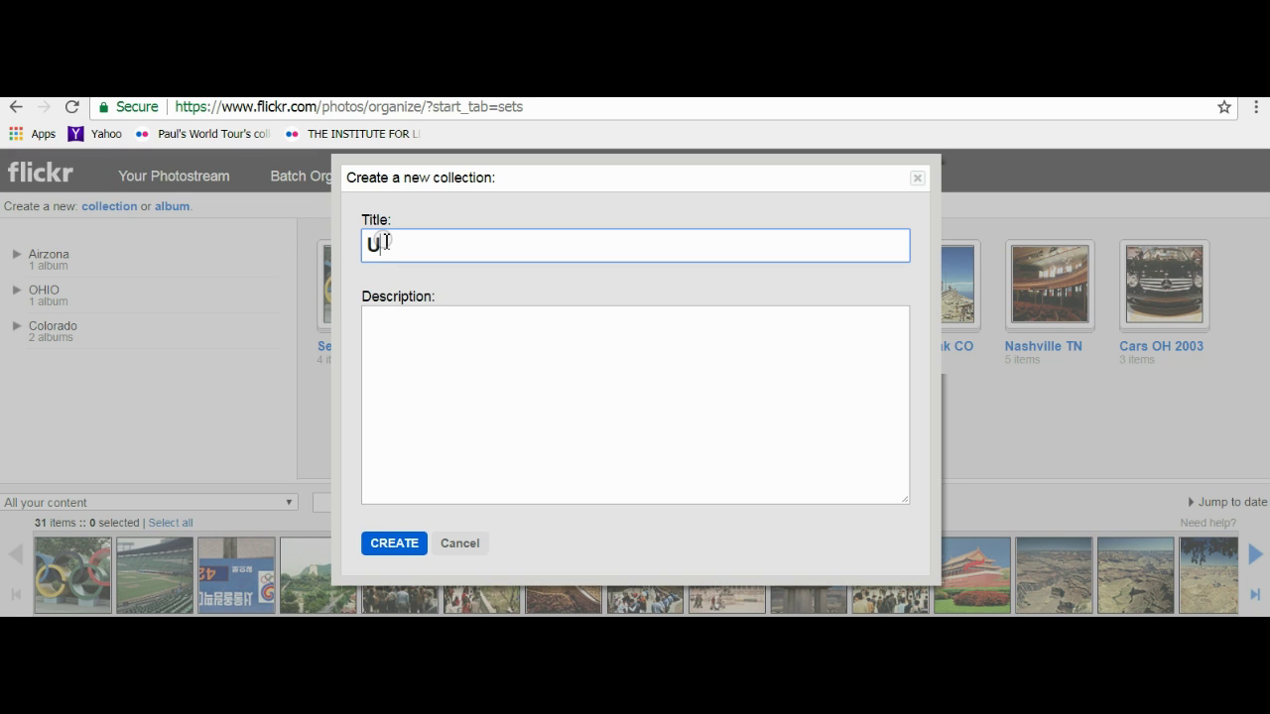
{"action": "type", "text": "SA"}
{"action": "key", "text": "Return"}
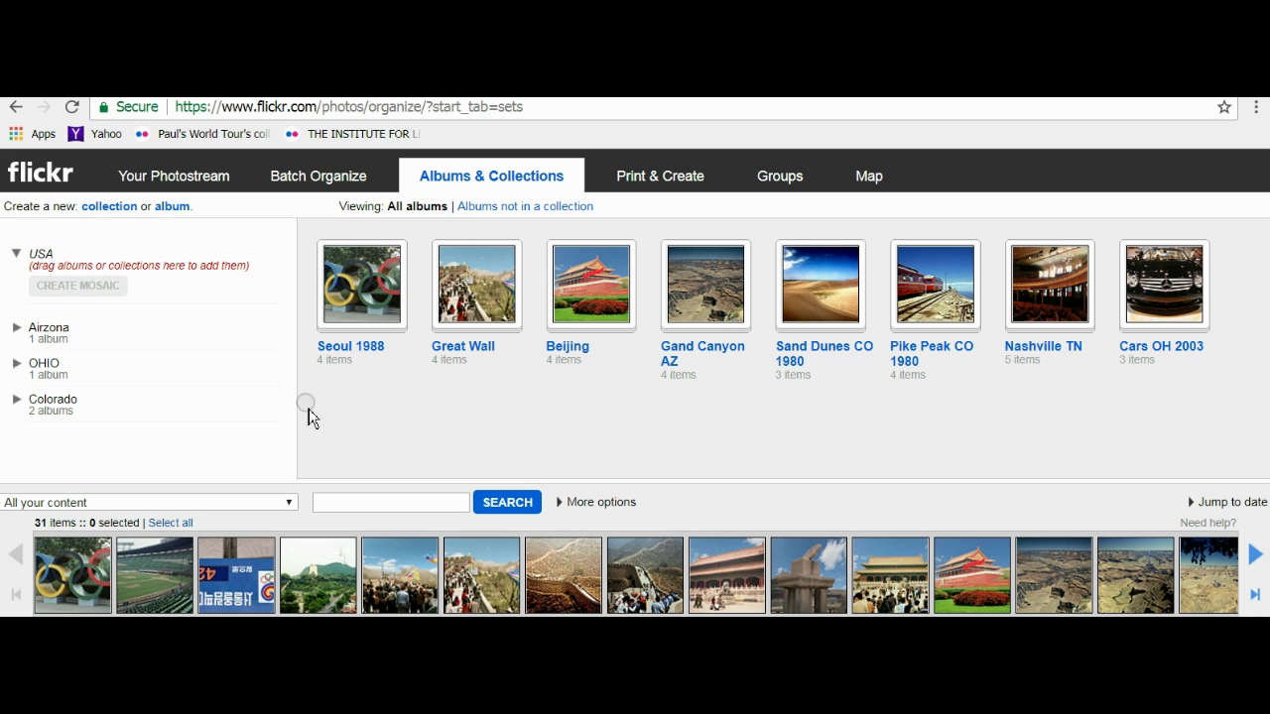
{"action": "mouse_move", "coordinate": [47, 333]}
{"action": "left_click_drag", "start_coordinate": [40, 328], "coordinate": [112, 277]}
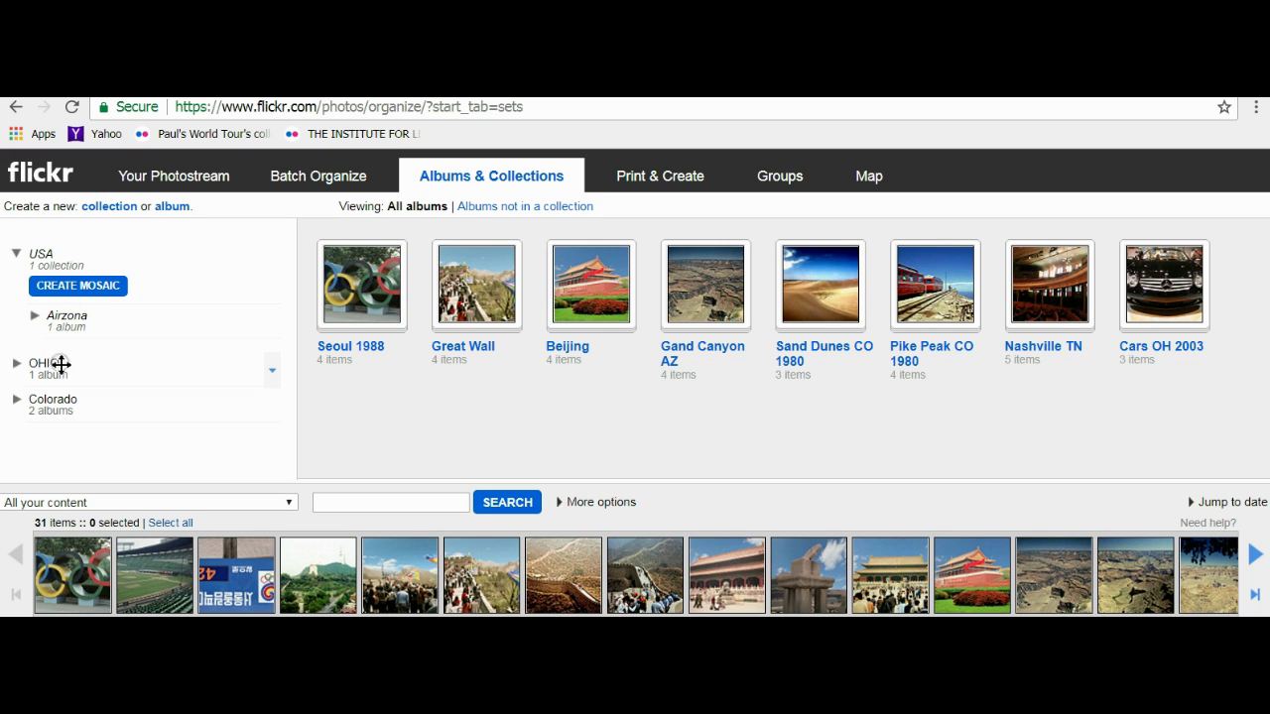
{"action": "left_click_drag", "start_coordinate": [42, 365], "coordinate": [110, 276]}
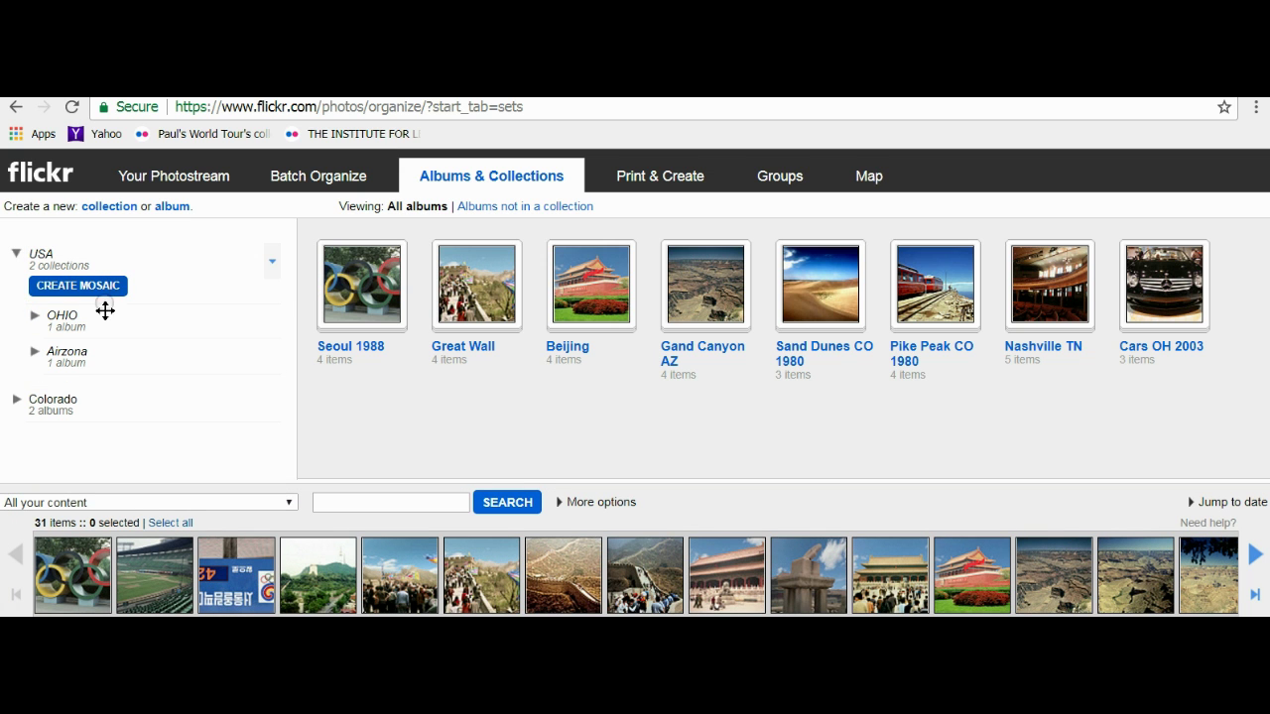
{"action": "left_click_drag", "start_coordinate": [59, 399], "coordinate": [126, 291]}
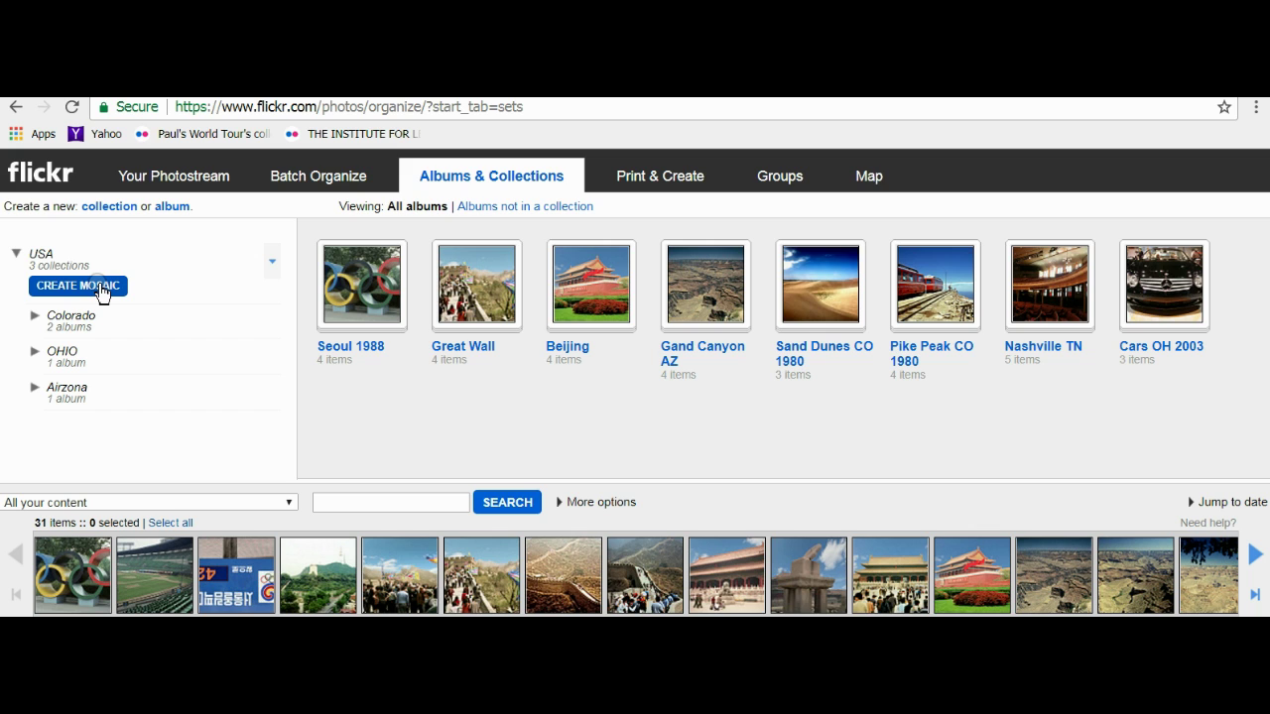
Step: Generate and save the USA collection mosaic, then collapse USA
{"action": "left_click", "coordinate": [101, 289]}
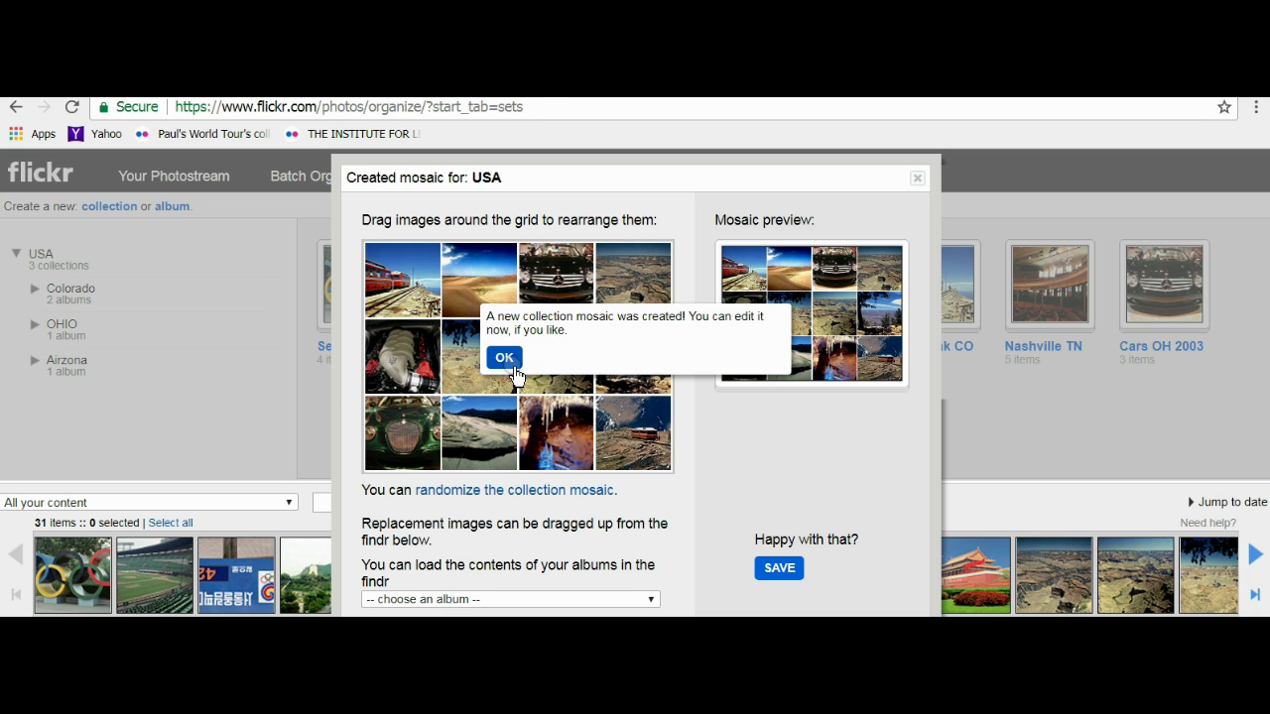
{"action": "left_click", "coordinate": [511, 364]}
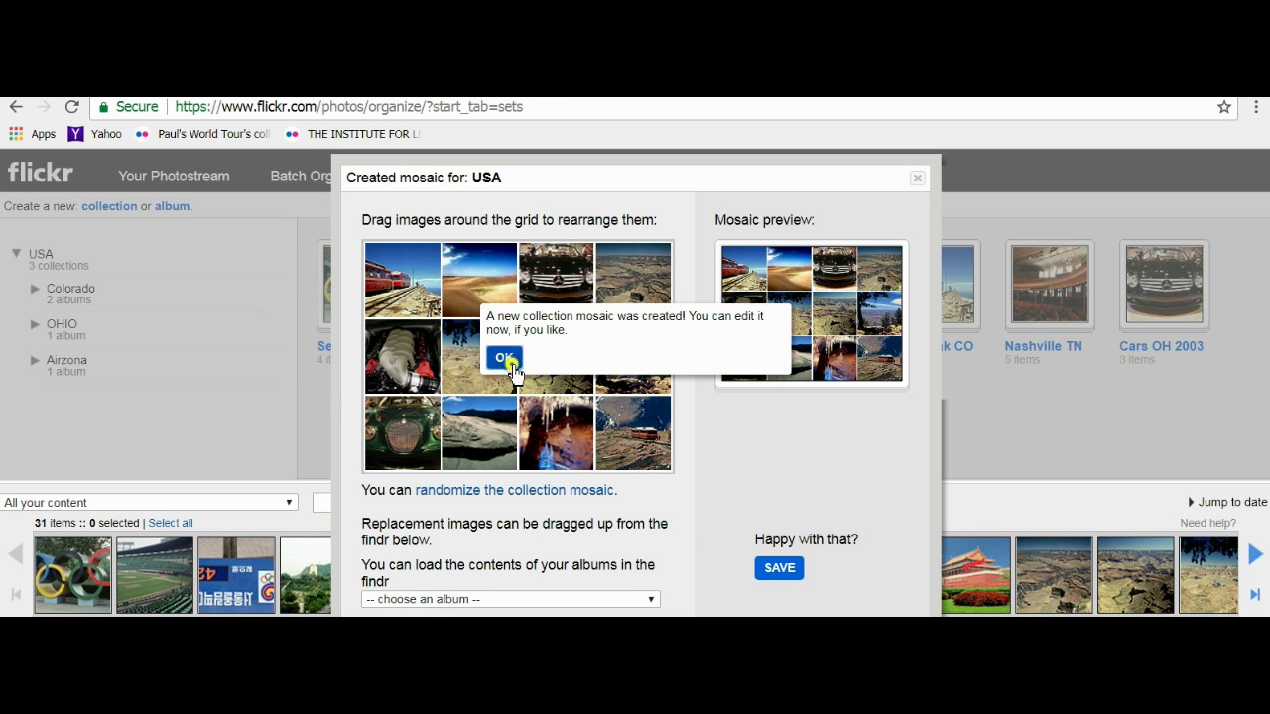
{"action": "left_click", "coordinate": [789, 571]}
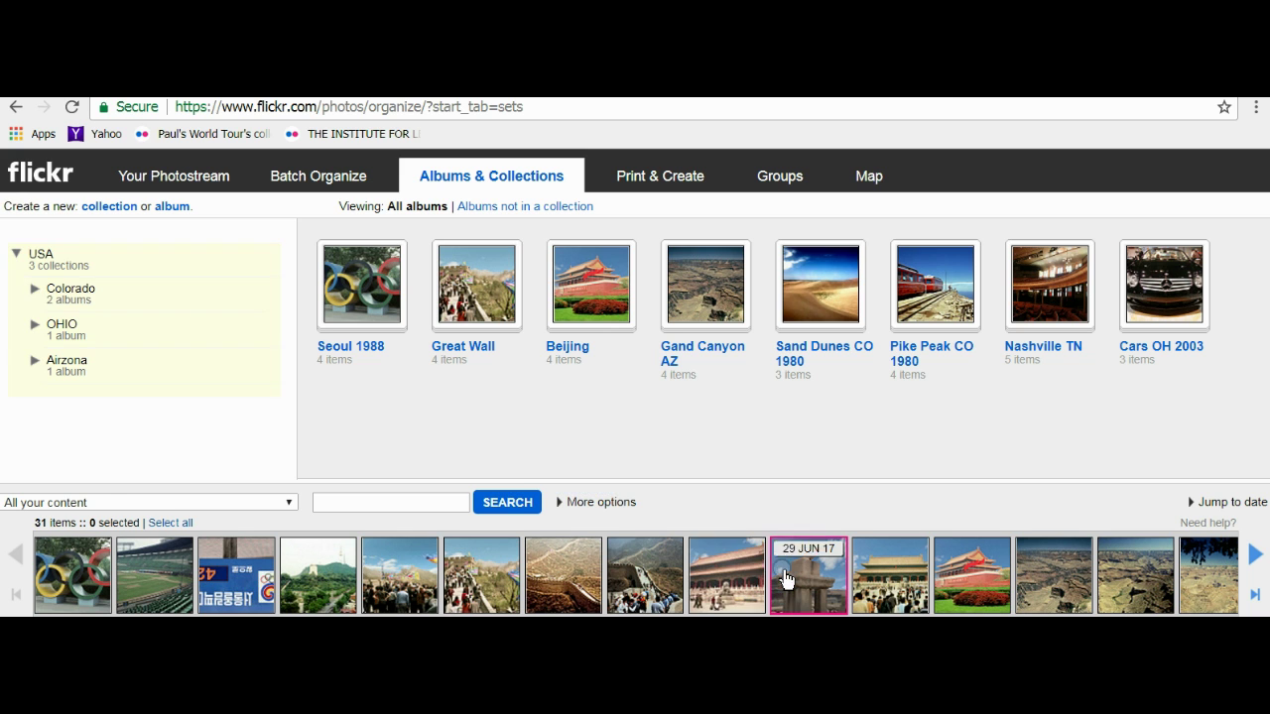
{"action": "left_click", "coordinate": [15, 253]}
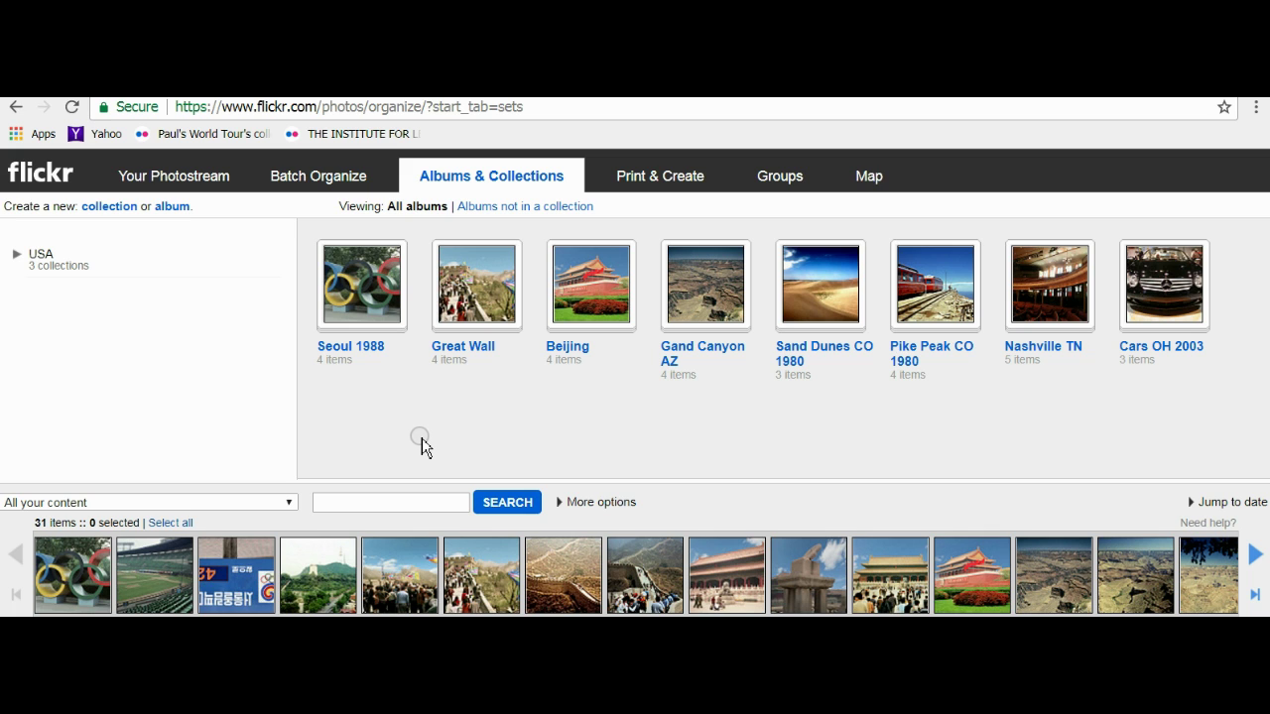
Step: Create a new empty top-level ASIA collection above USA
{"action": "left_click", "coordinate": [108, 208]}
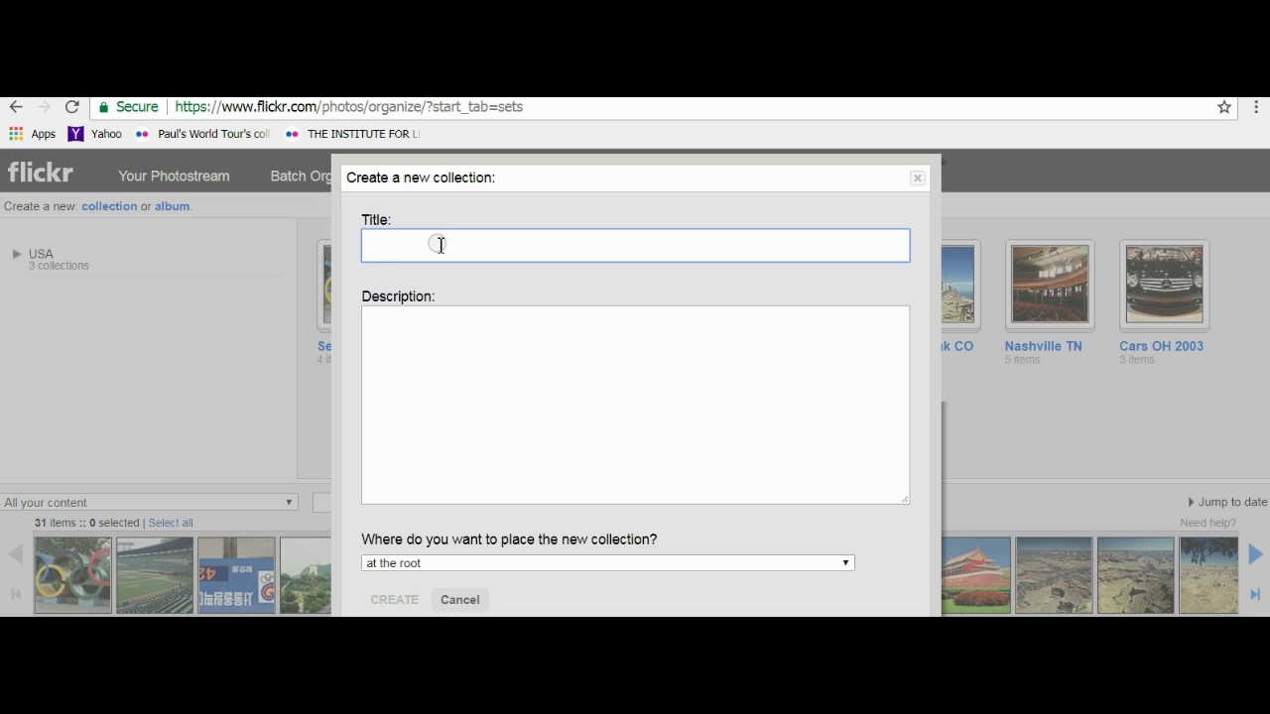
{"action": "type", "text": "ASI"}
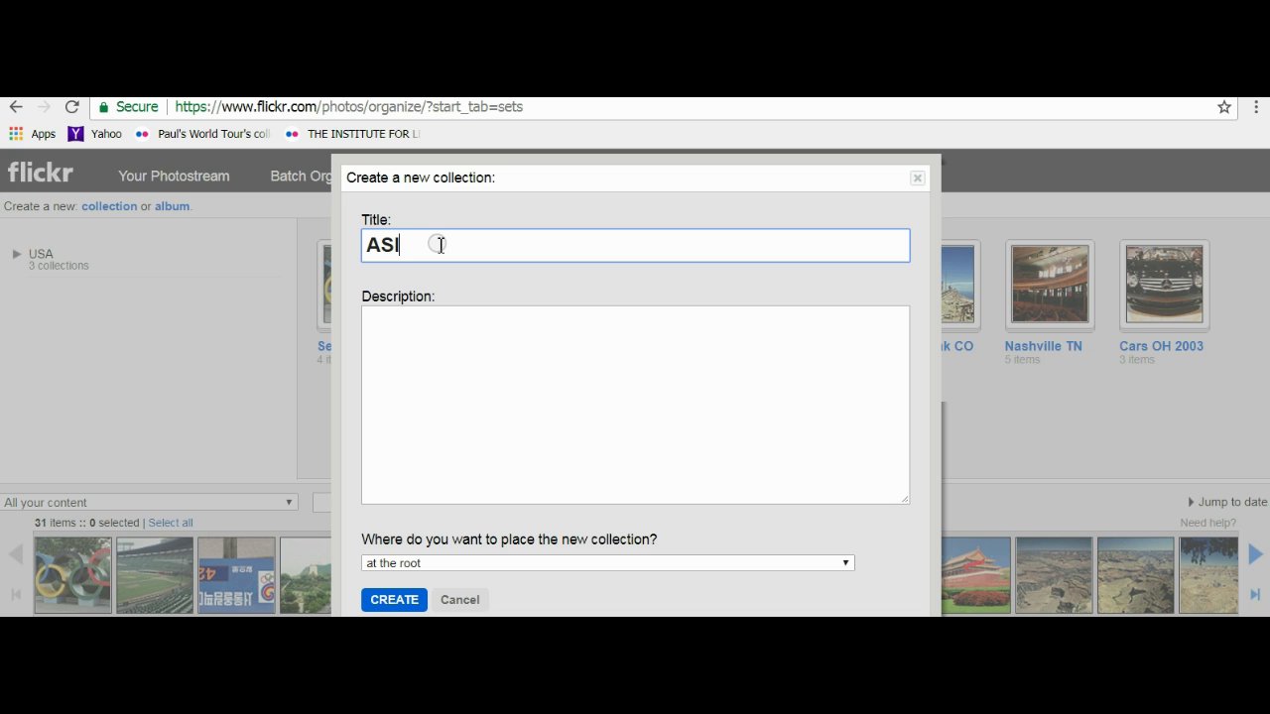
{"action": "type", "text": "A"}
{"action": "key", "text": "Return"}
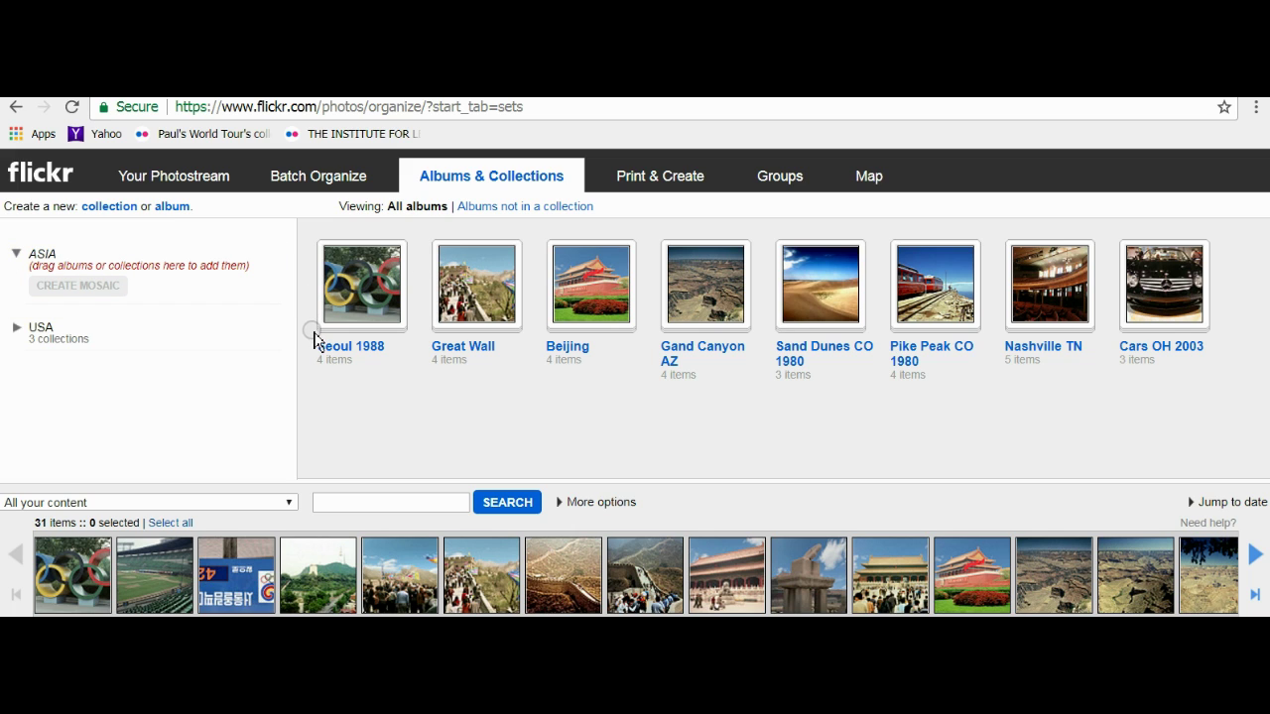
Step: Create a SOUTH KOREA collection with the Seoul 1988 album and nest it inside ASIA
{"action": "mouse_move", "coordinate": [139, 260]}
{"action": "double_click", "coordinate": [119, 210]}
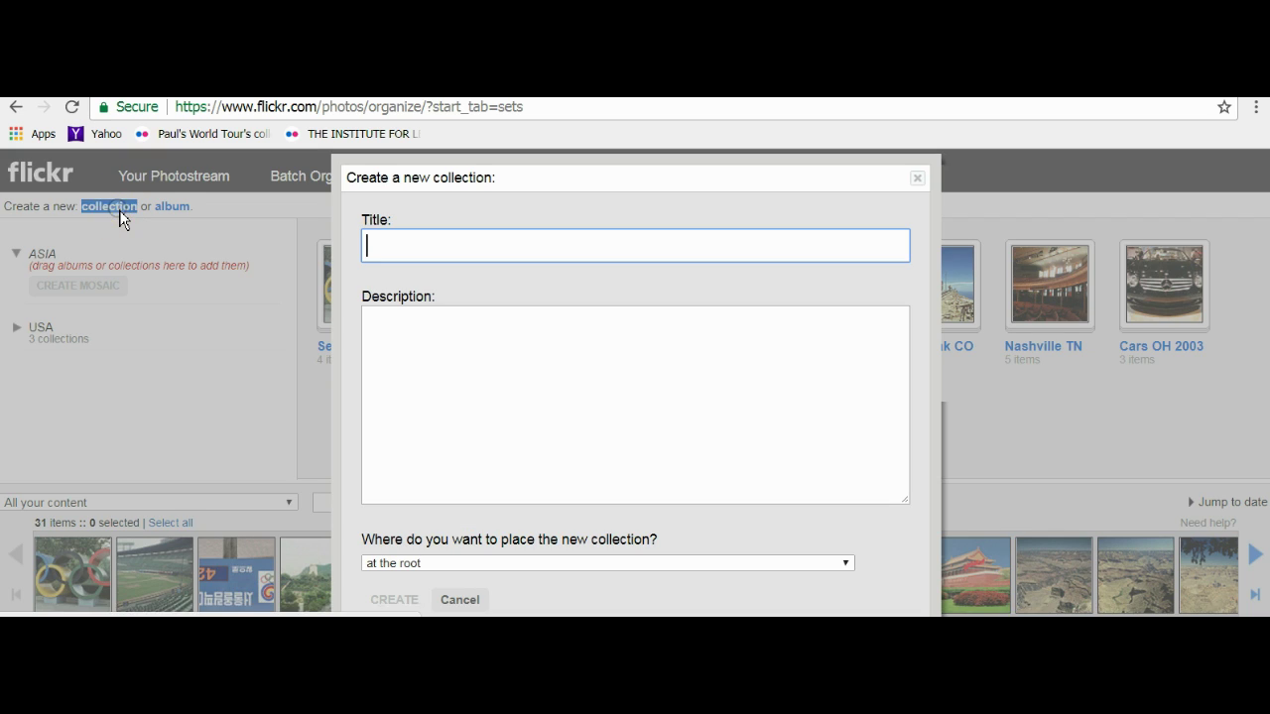
{"action": "left_click", "coordinate": [389, 244]}
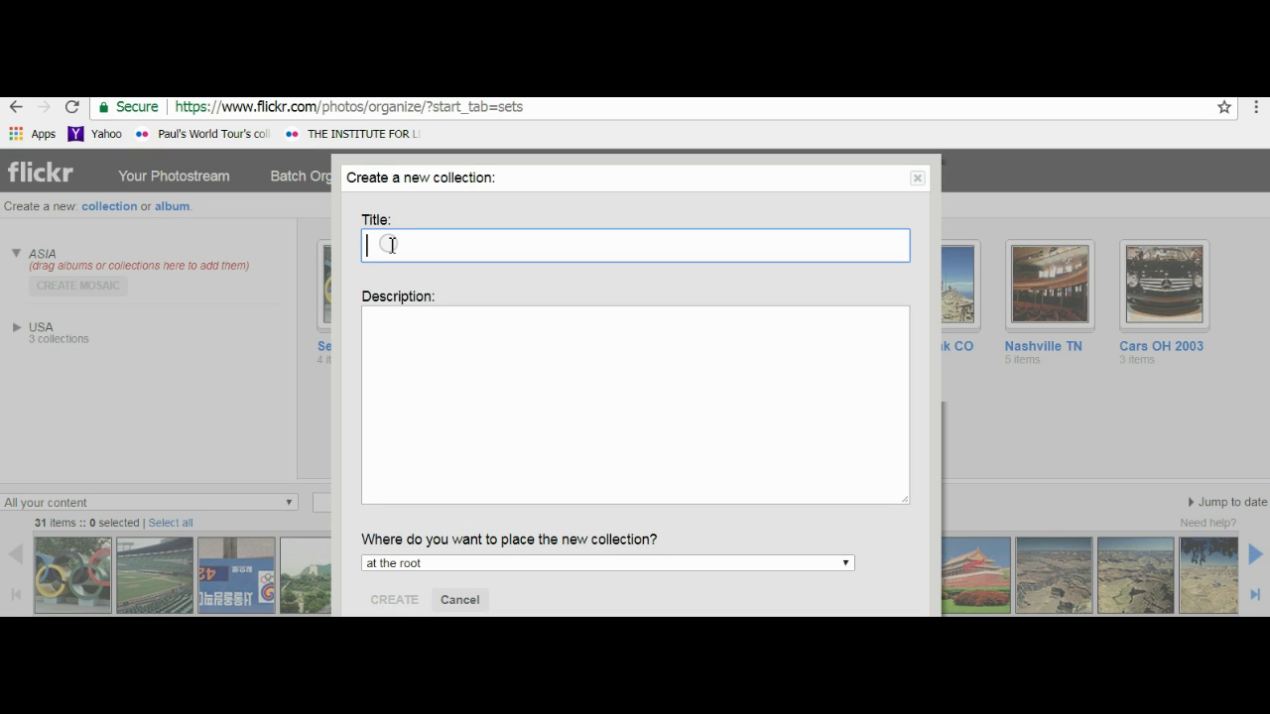
{"action": "type", "text": "SOUT"}
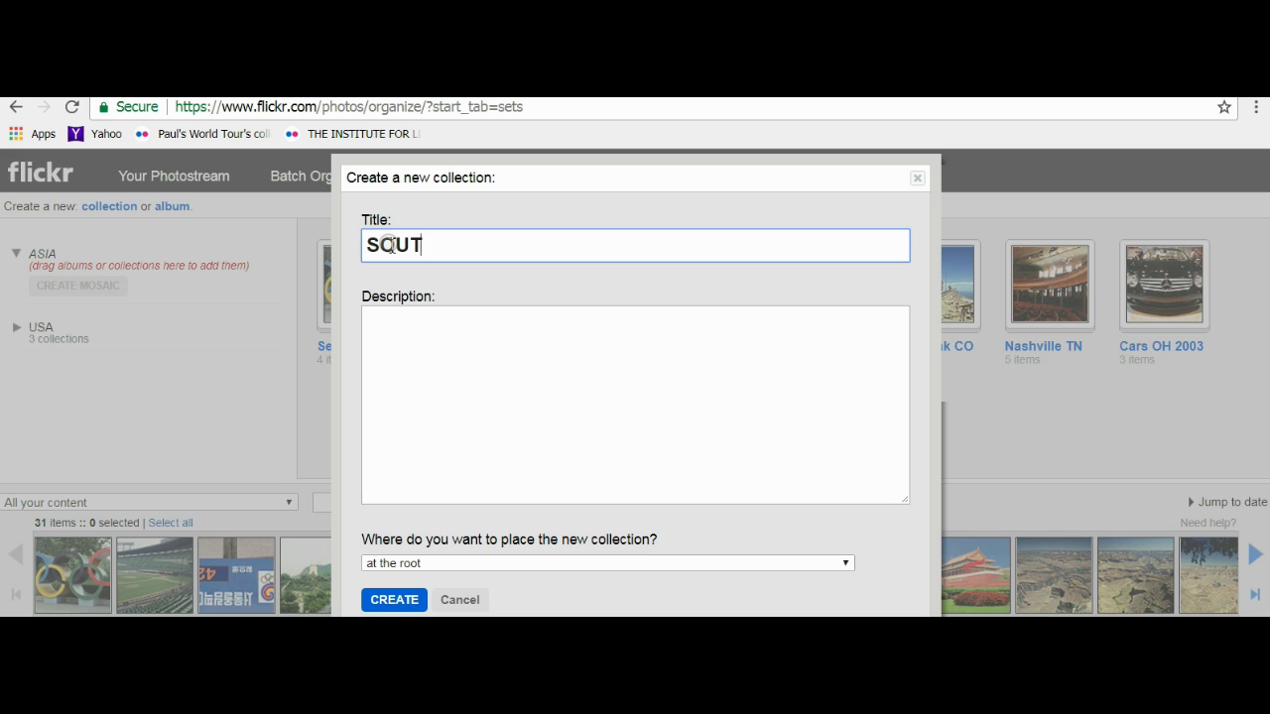
{"action": "type", "text": "H KO"}
{"action": "type", "text": "R"}
{"action": "type", "text": "EA"}
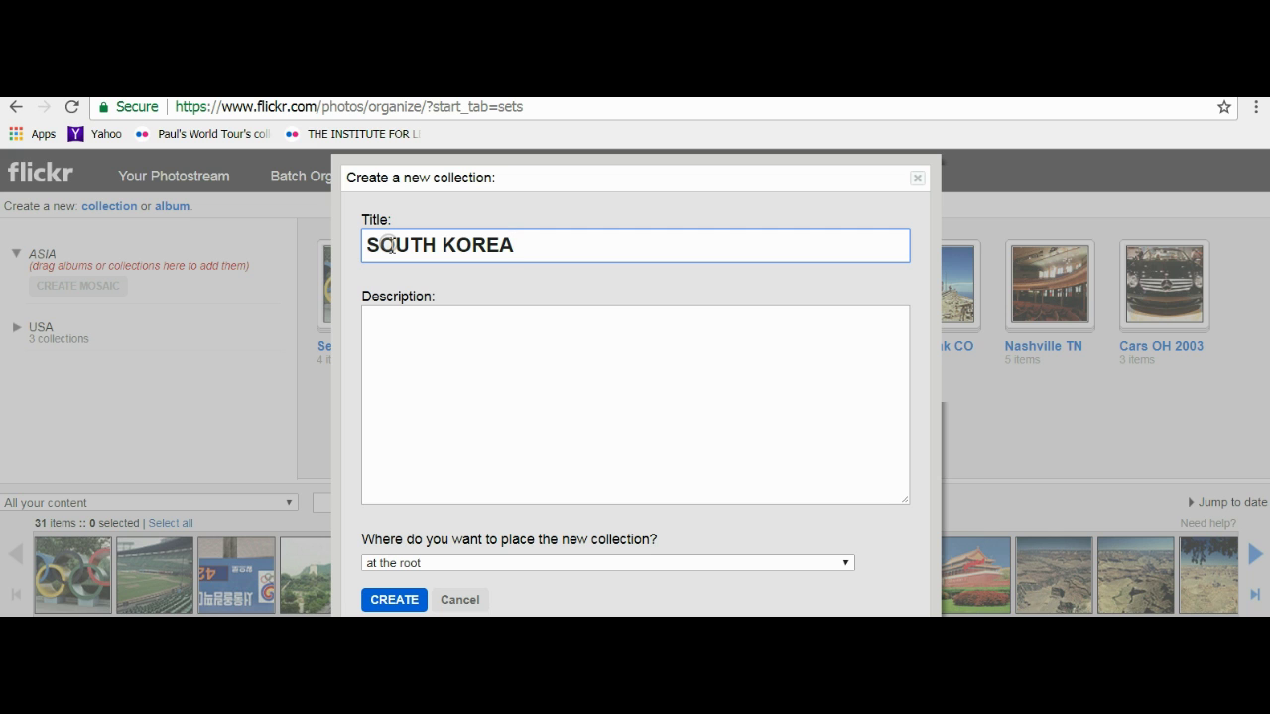
{"action": "key", "text": "Return"}
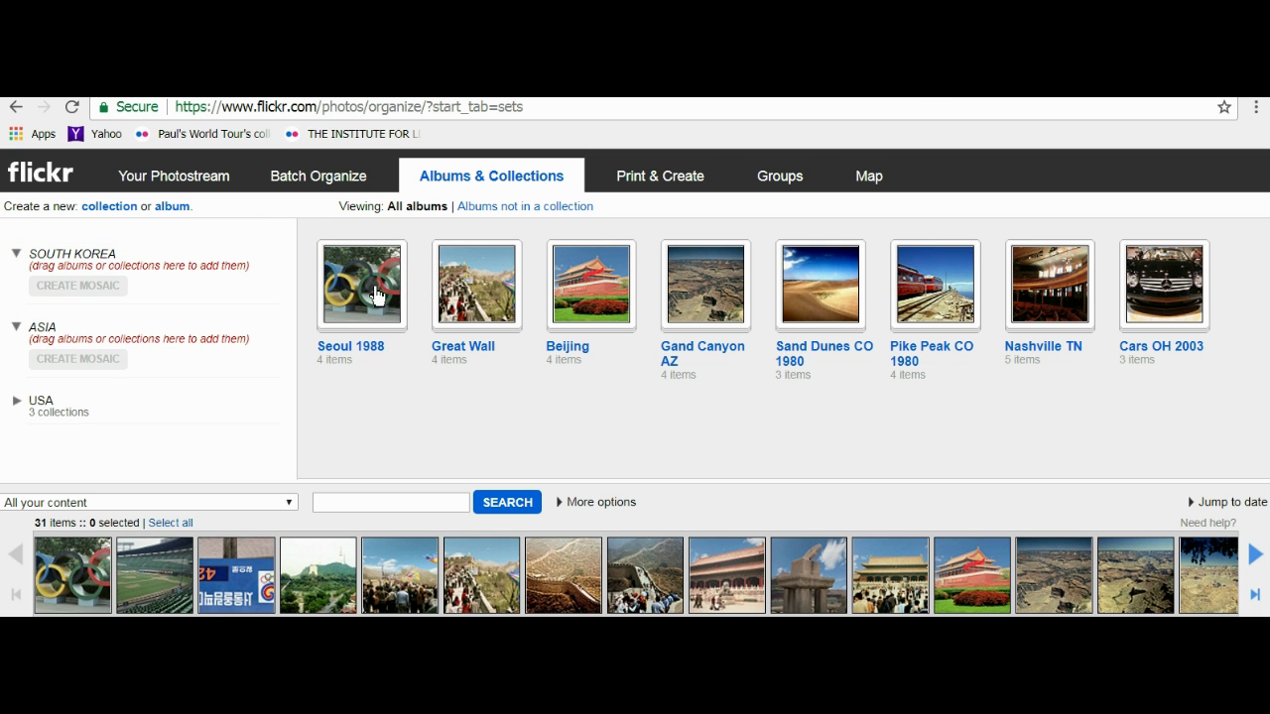
{"action": "left_click_drag", "start_coordinate": [369, 286], "coordinate": [149, 289]}
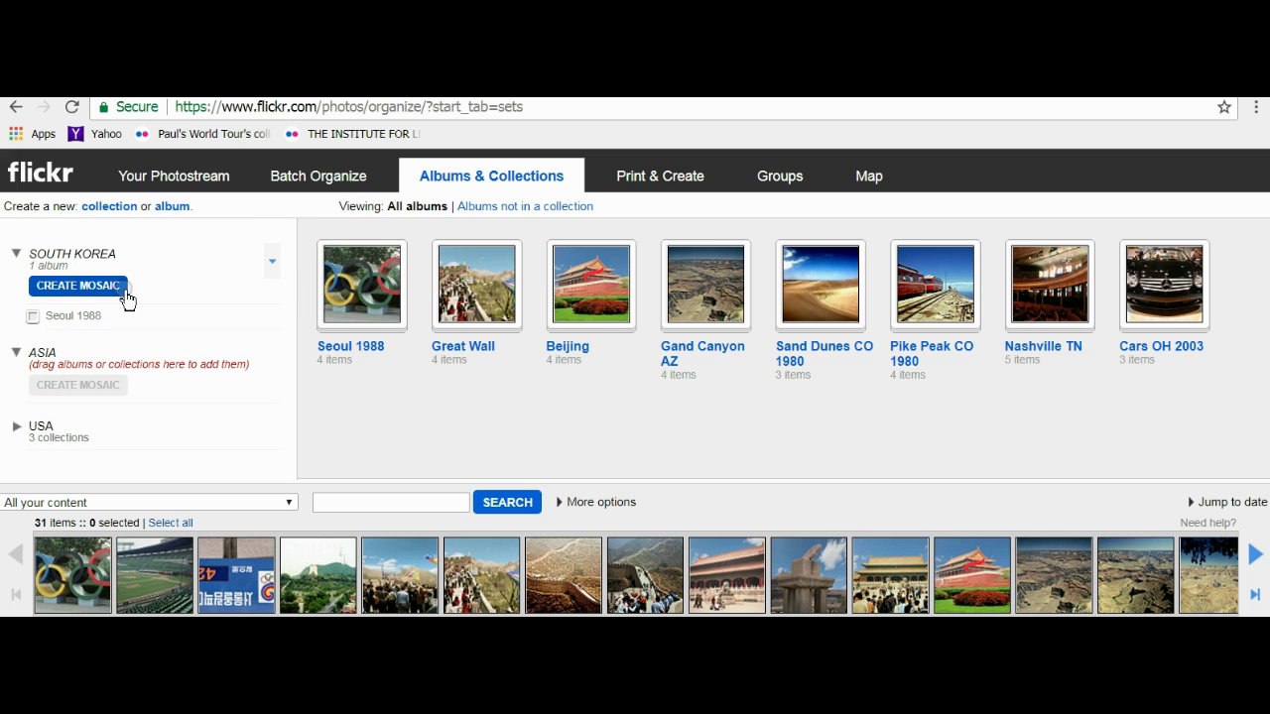
{"action": "left_click", "coordinate": [17, 254]}
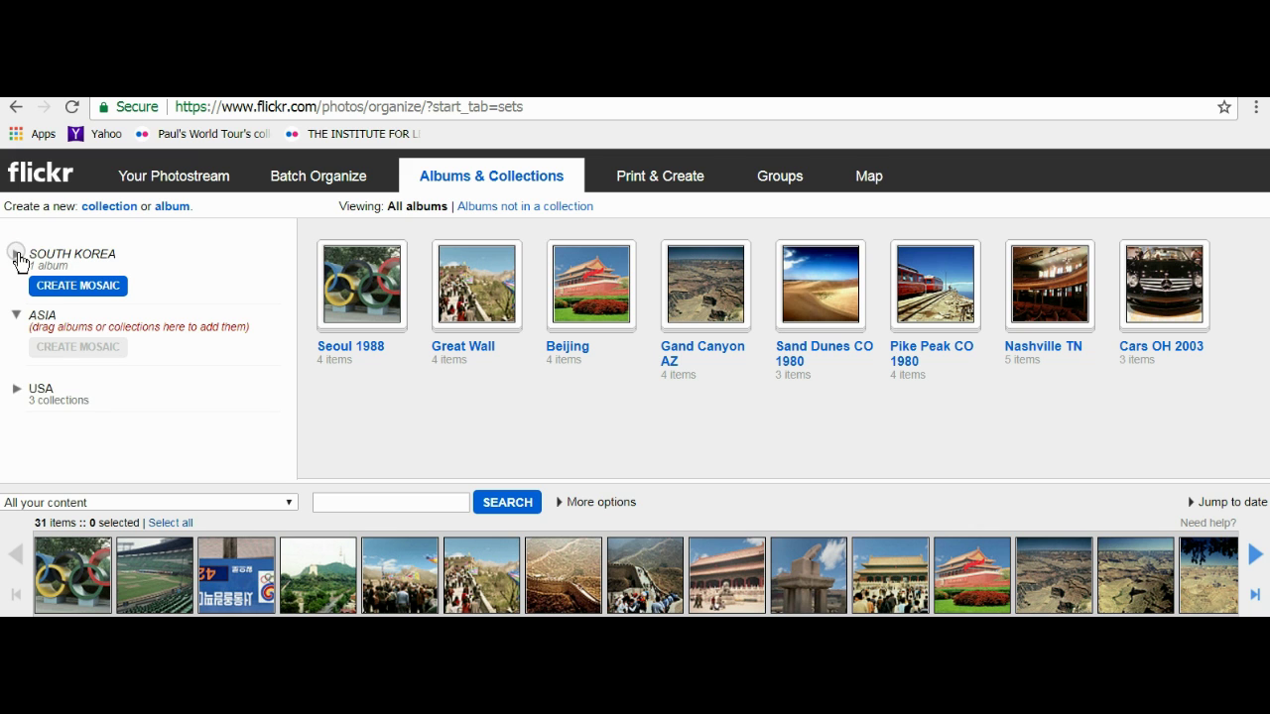
{"action": "left_click_drag", "start_coordinate": [82, 255], "coordinate": [81, 331]}
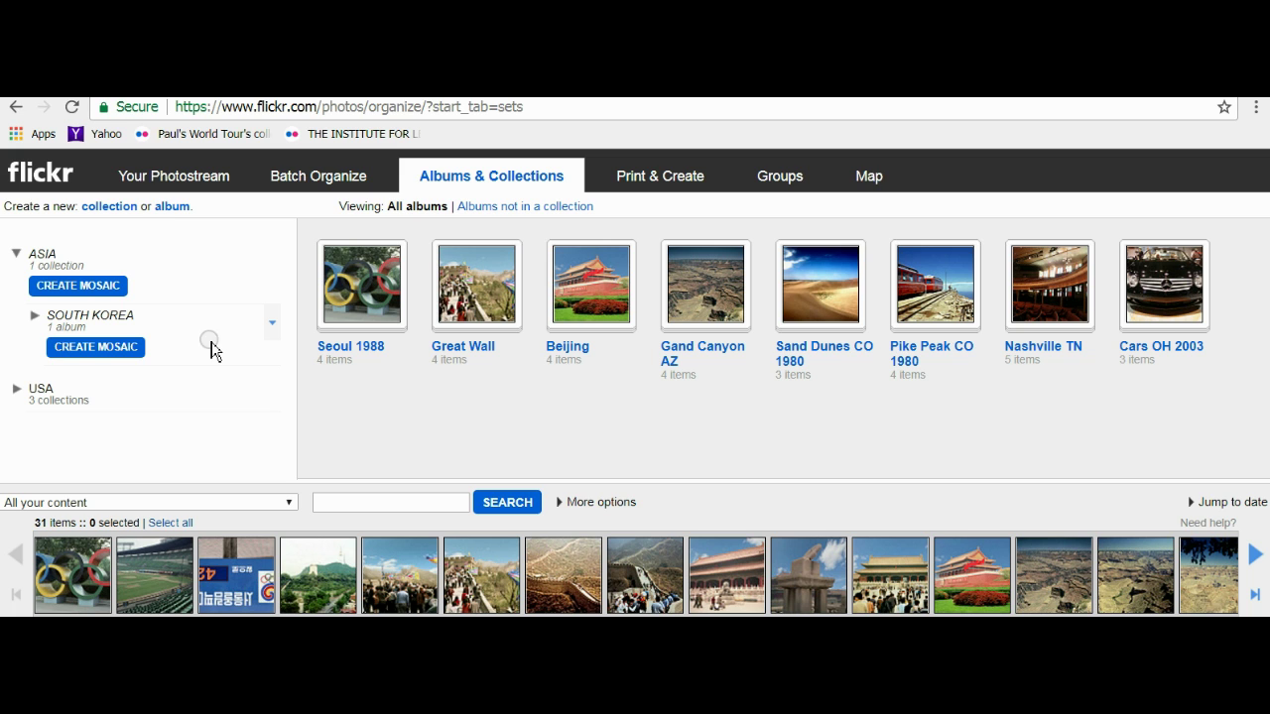
Step: Generate and save the SOUTH KOREA mosaic, then collapse ASIA
{"action": "left_click", "coordinate": [121, 353]}
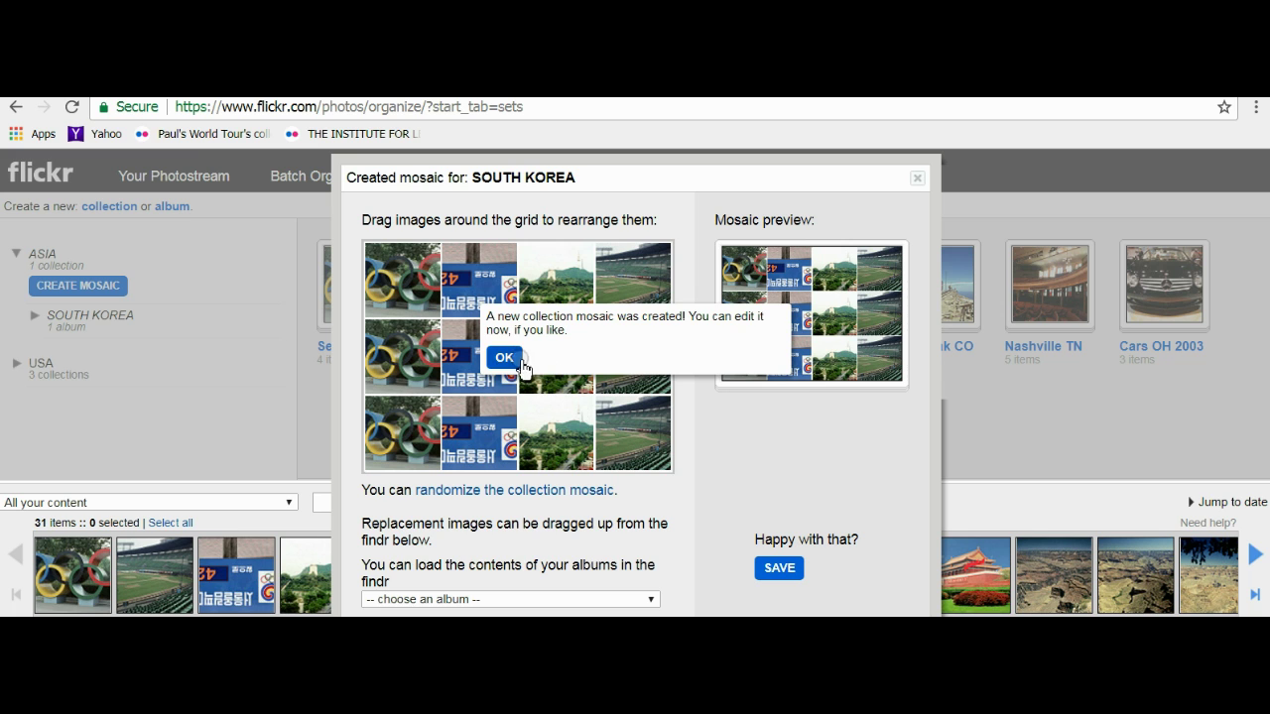
{"action": "left_click", "coordinate": [503, 357]}
{"action": "left_click", "coordinate": [777, 572]}
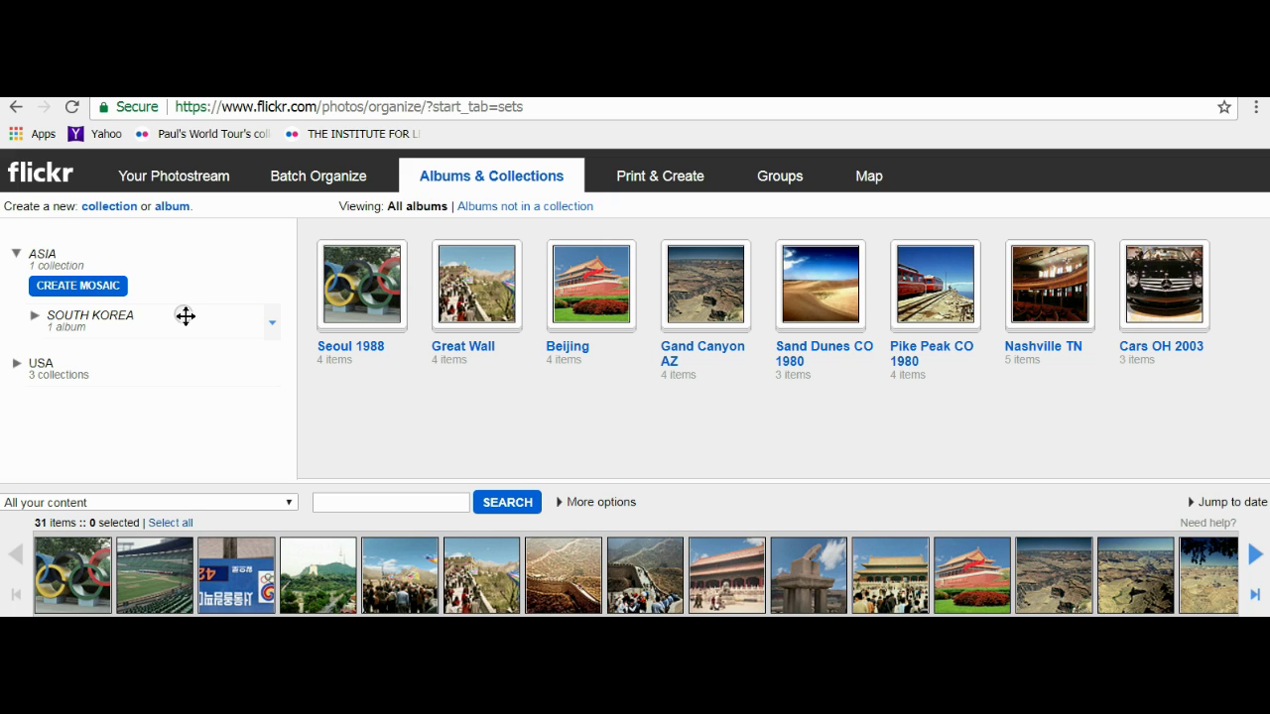
{"action": "left_click", "coordinate": [17, 254]}
{"action": "mouse_move", "coordinate": [149, 268]}
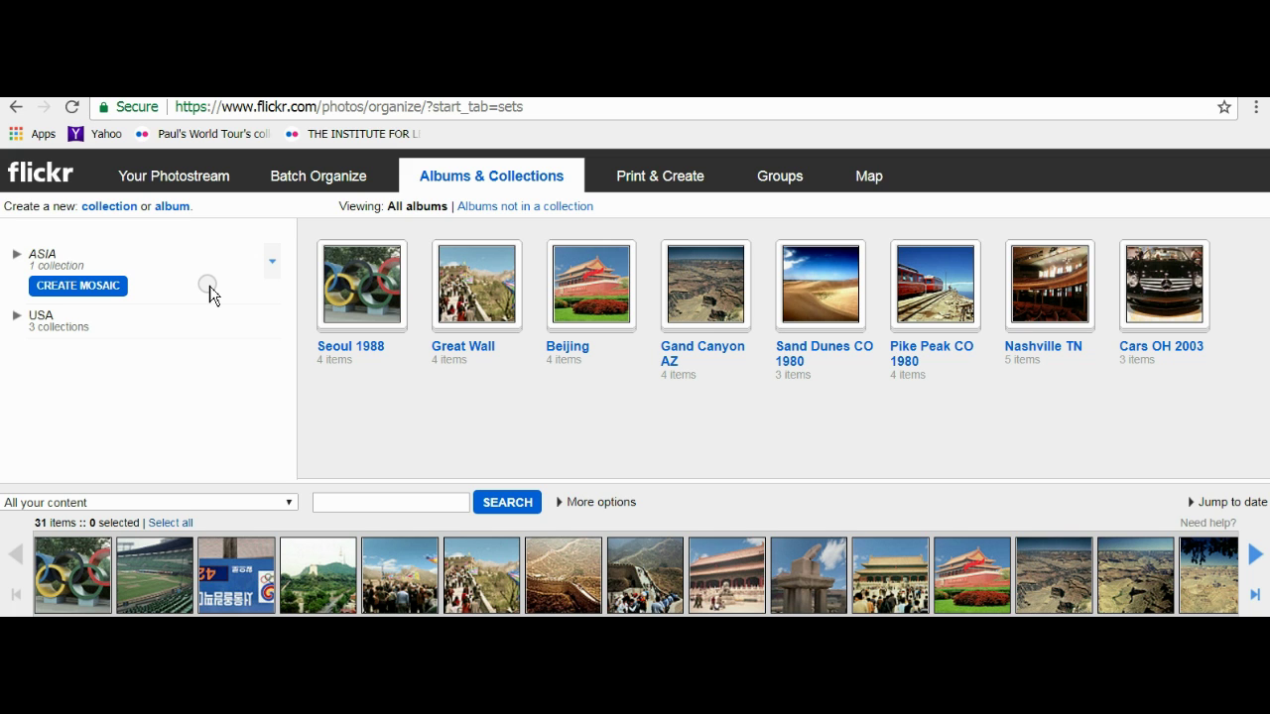
Step: Create a CHINA collection containing the Great Wall and Beijing albums
{"action": "double_click", "coordinate": [115, 209]}
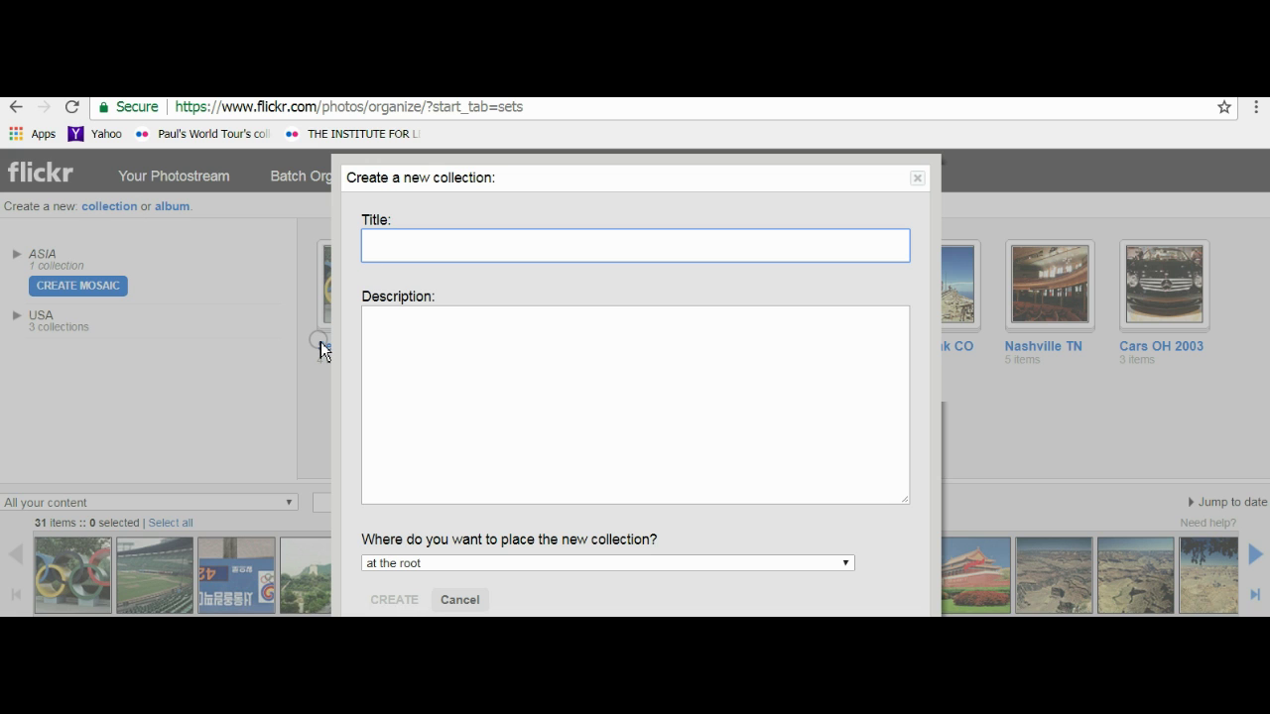
{"action": "type", "text": "CHI"}
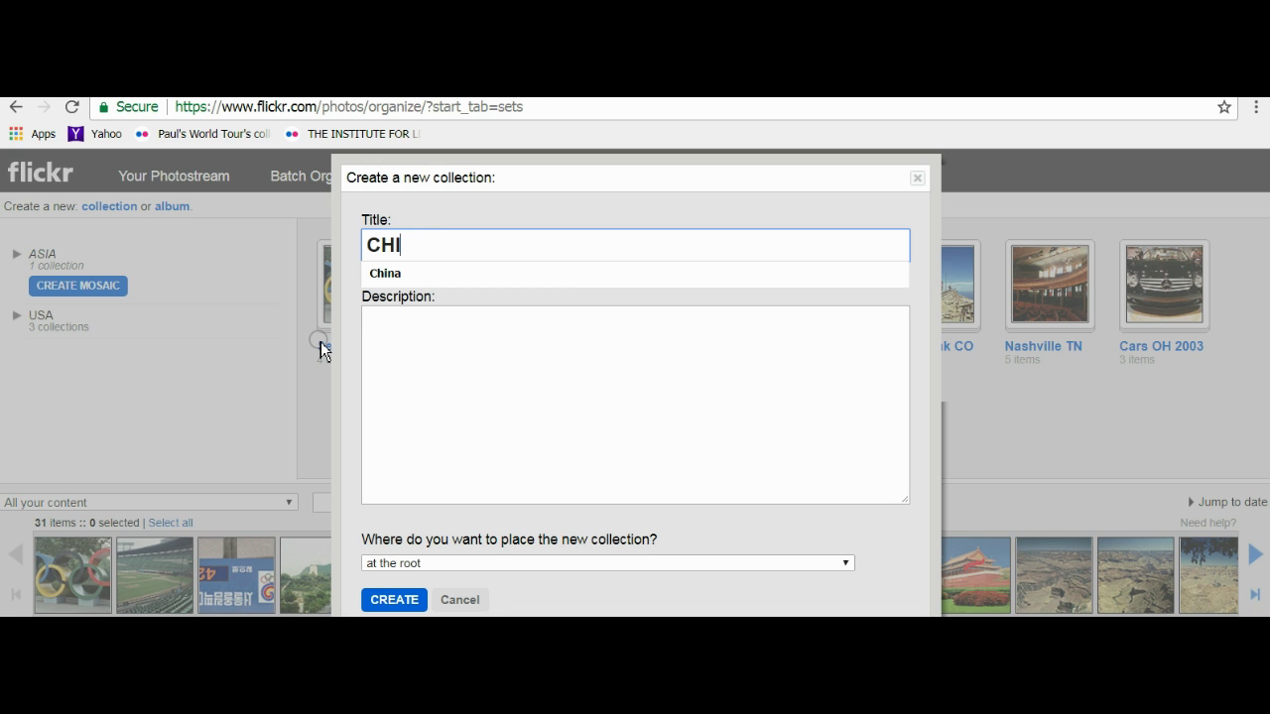
{"action": "type", "text": "NA"}
{"action": "key", "text": "Return"}
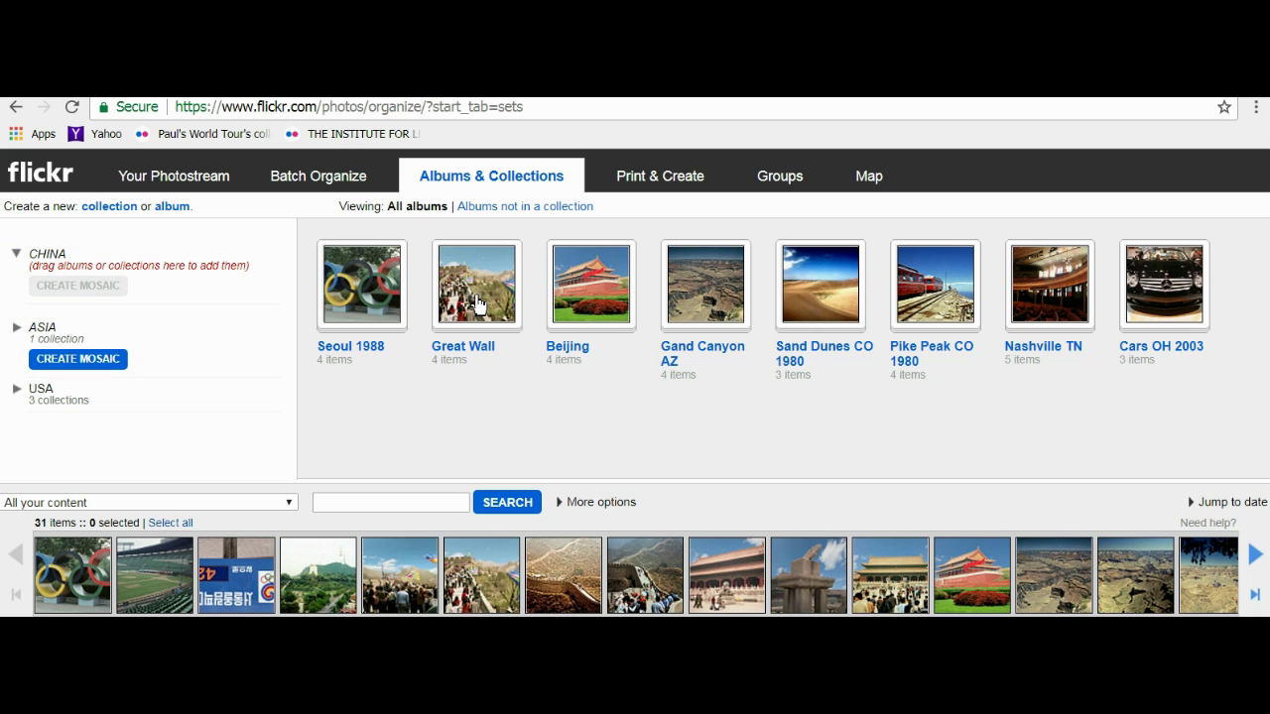
{"action": "left_click_drag", "start_coordinate": [478, 298], "coordinate": [149, 293]}
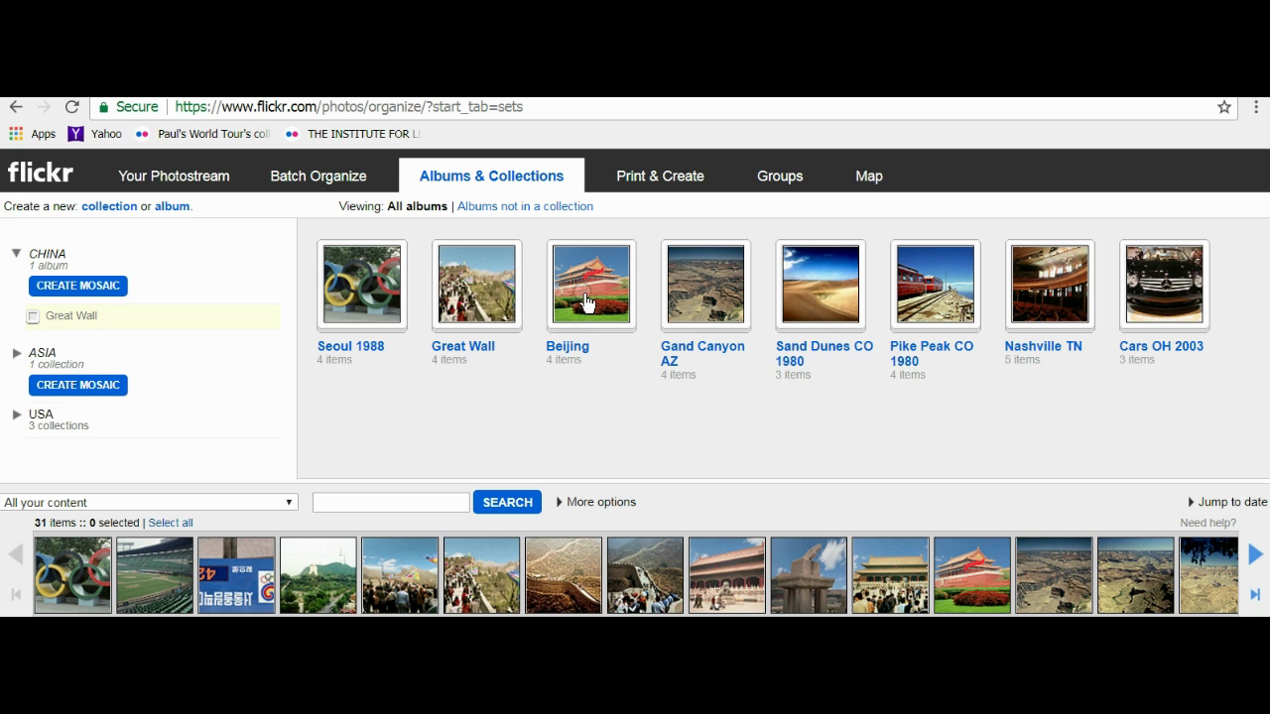
{"action": "left_click_drag", "start_coordinate": [576, 291], "coordinate": [119, 304]}
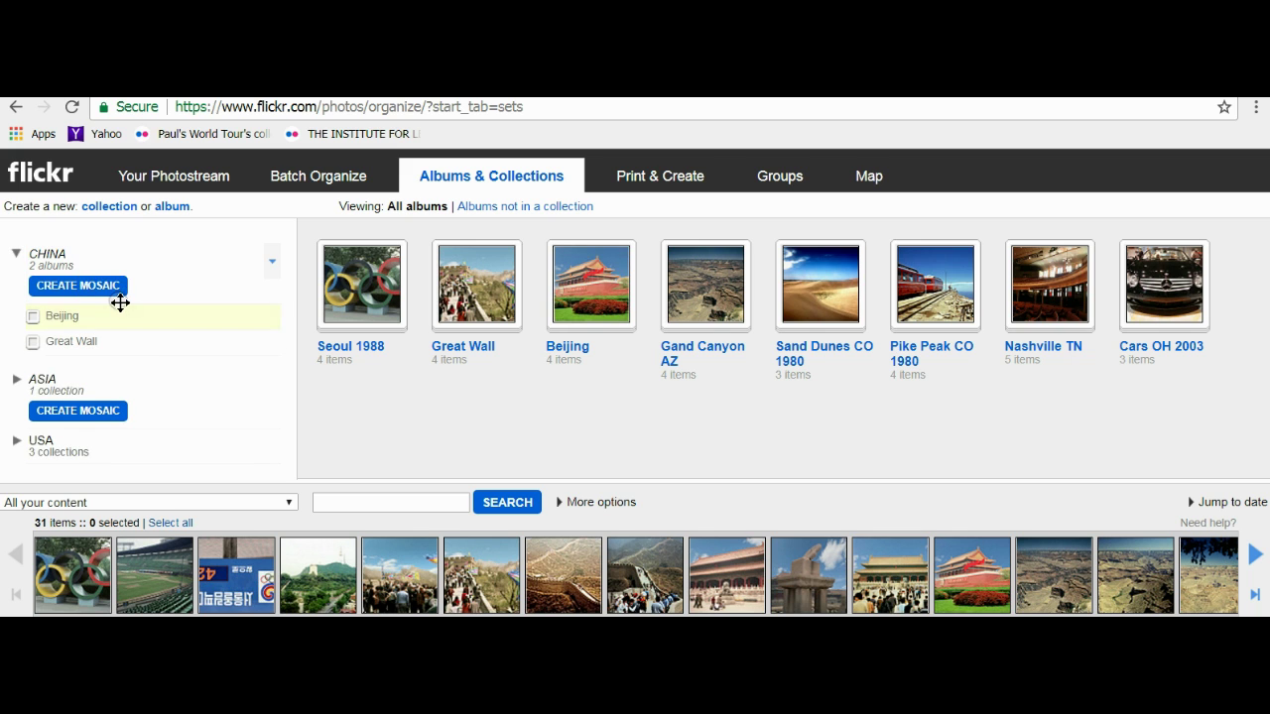
Step: Generate and save the CHINA mosaic, then collapse CHINA
{"action": "left_click", "coordinate": [100, 289]}
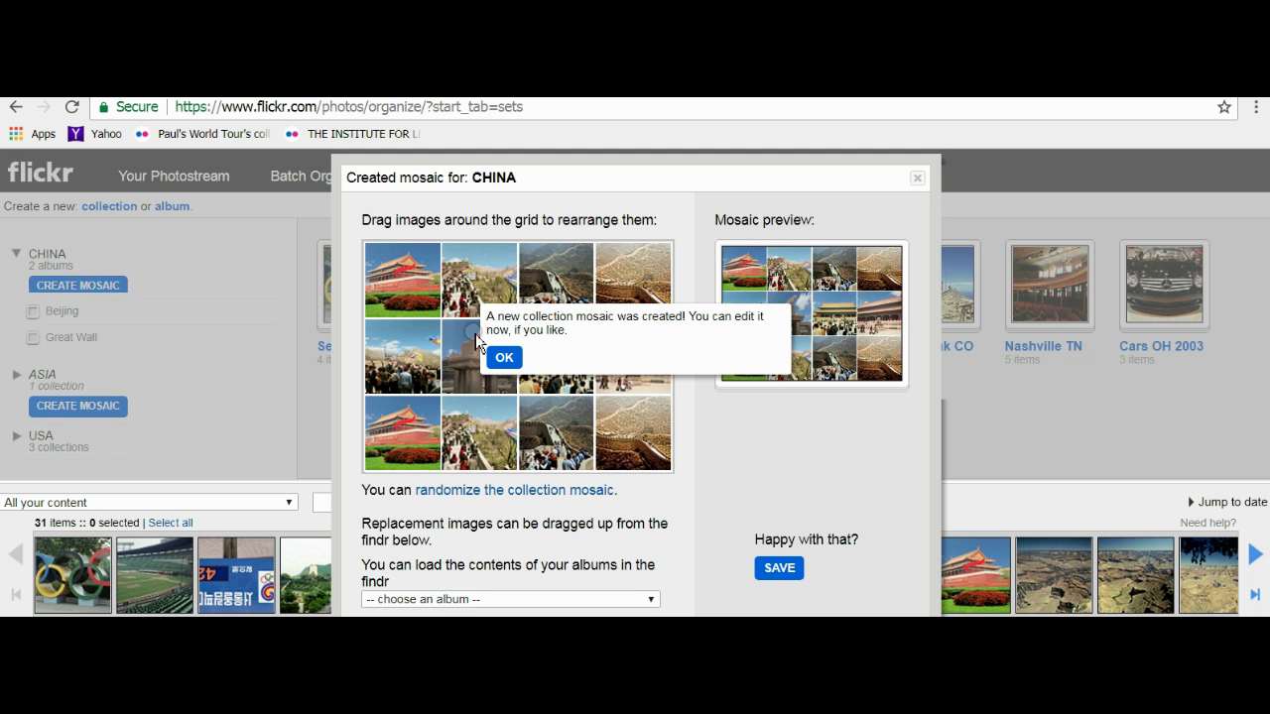
{"action": "left_click", "coordinate": [510, 359]}
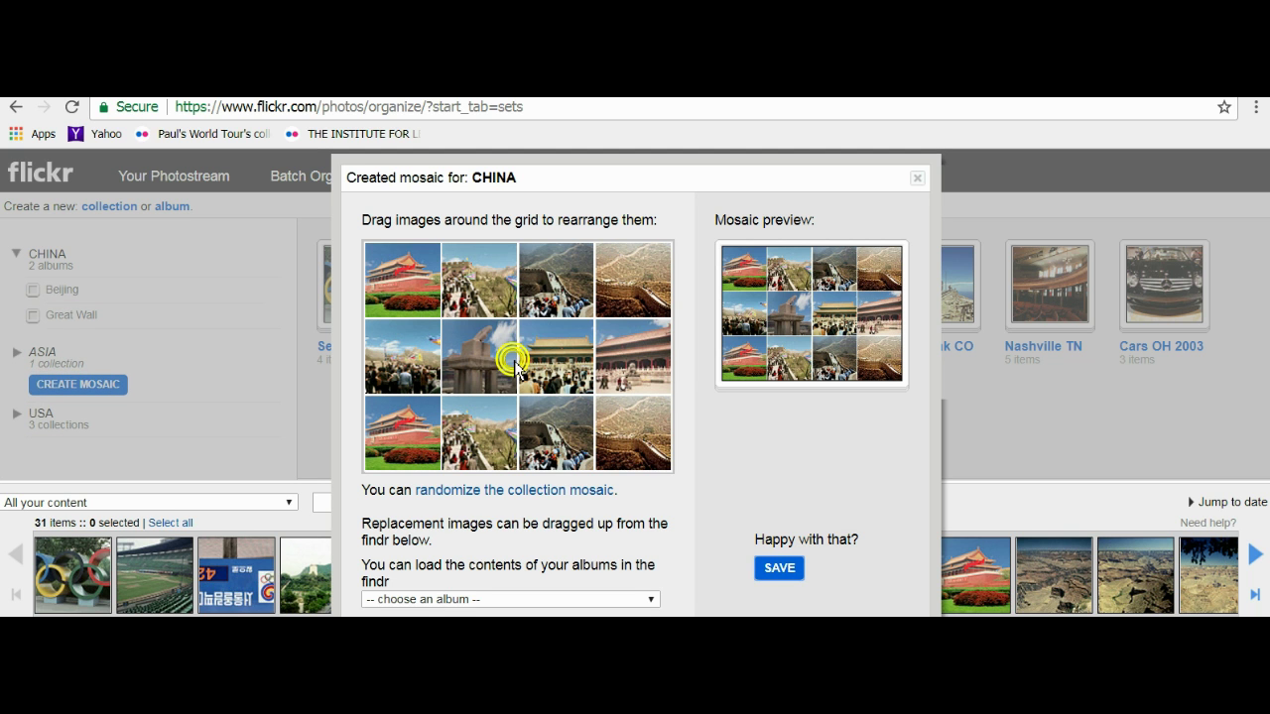
{"action": "left_click", "coordinate": [779, 567]}
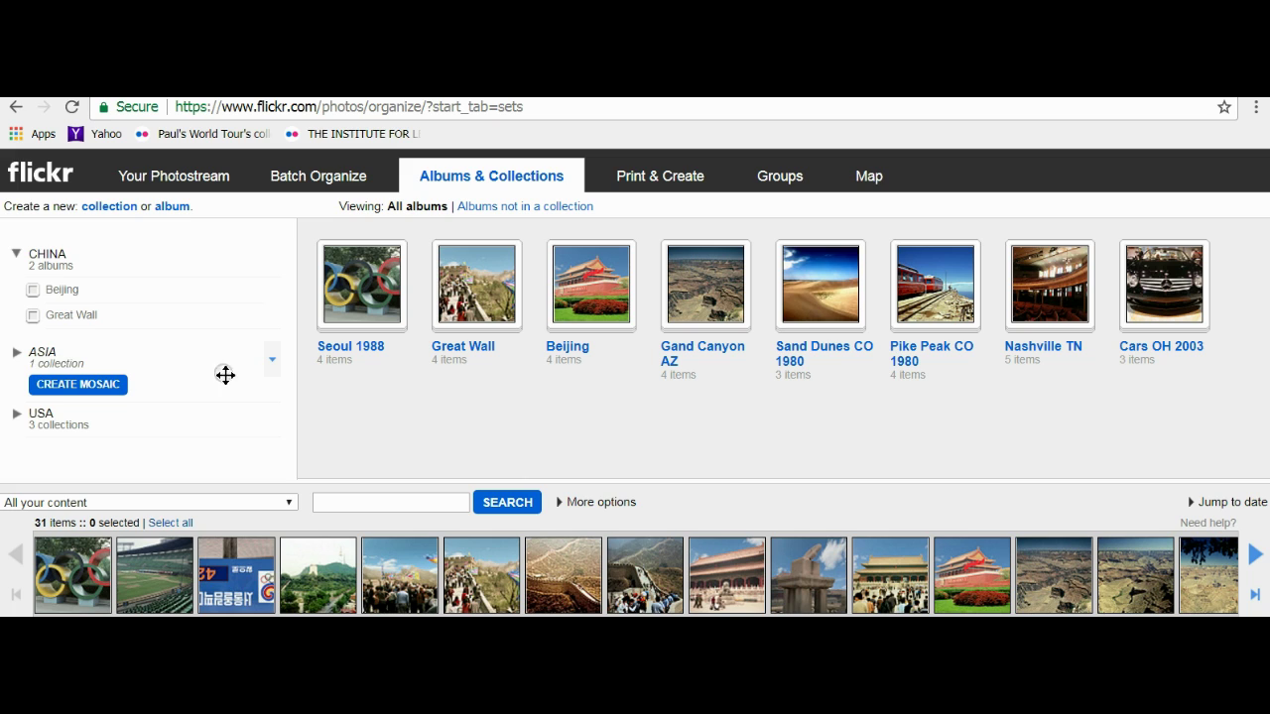
{"action": "left_click", "coordinate": [16, 256]}
{"action": "mouse_move", "coordinate": [50, 259]}
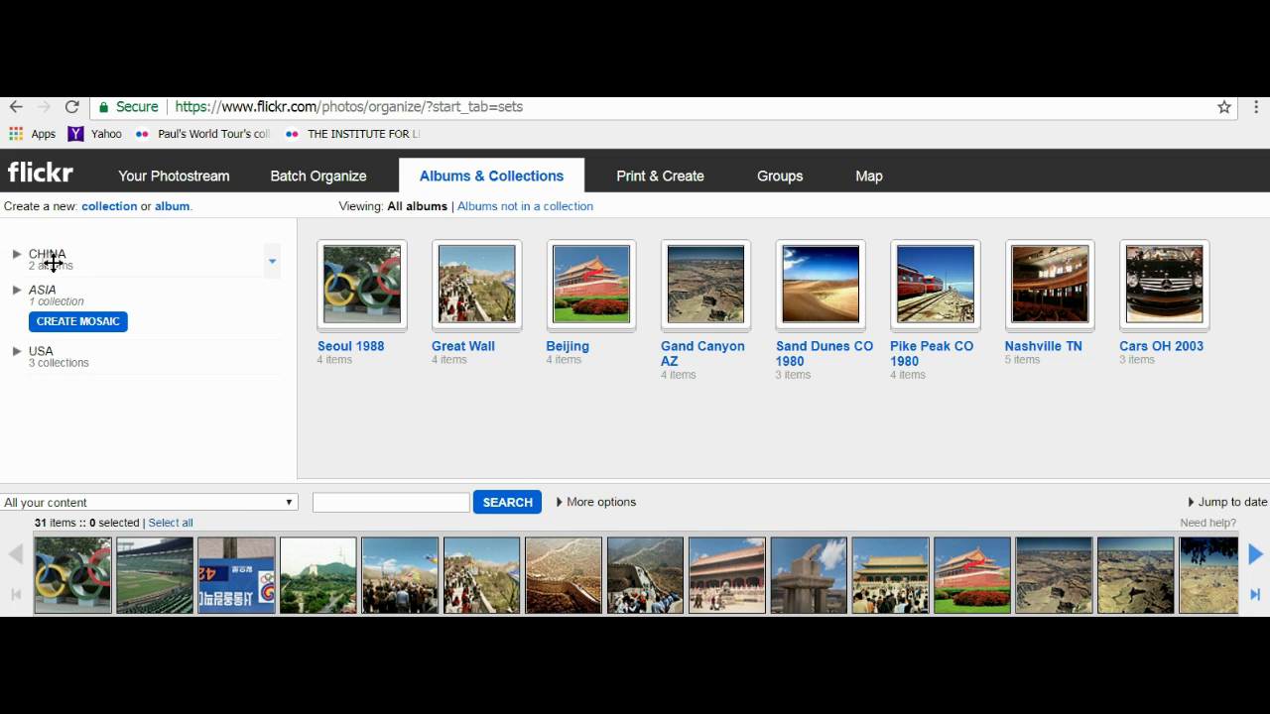
Step: Nest CHINA inside ASIA next to SOUTH KOREA and save an ASIA mosaic
{"action": "left_click_drag", "start_coordinate": [56, 259], "coordinate": [112, 320]}
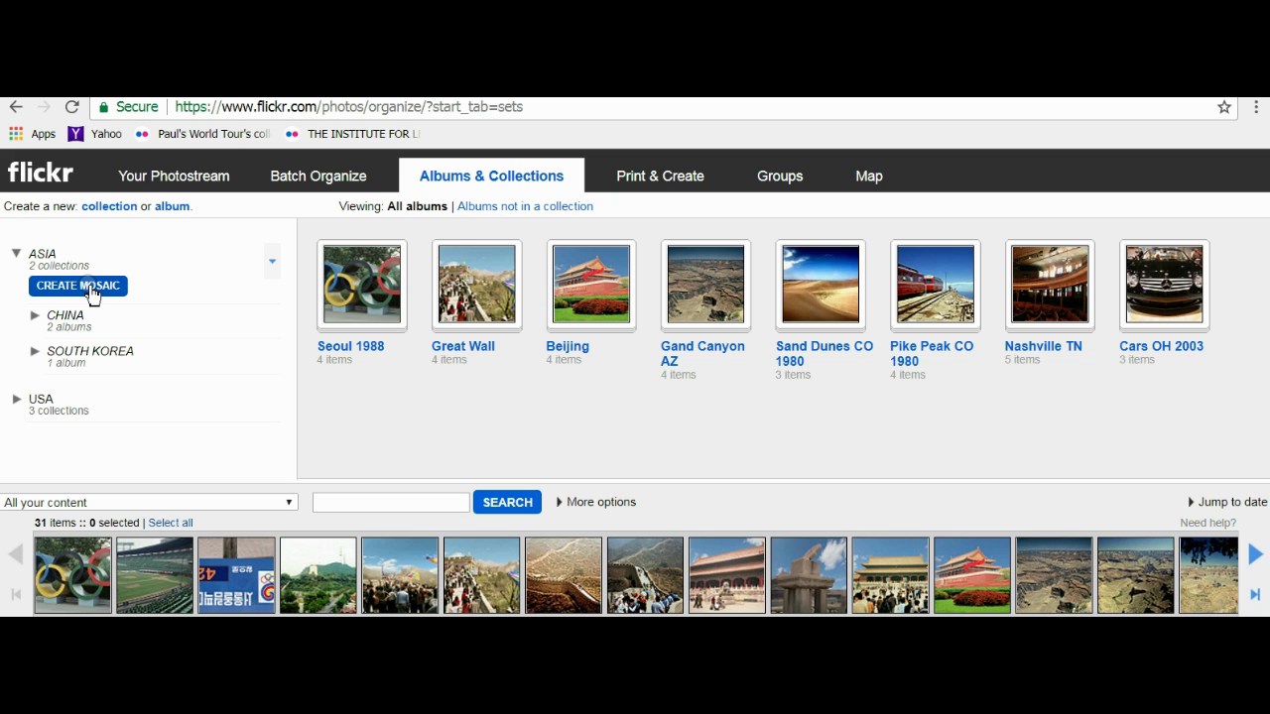
{"action": "left_click", "coordinate": [83, 286]}
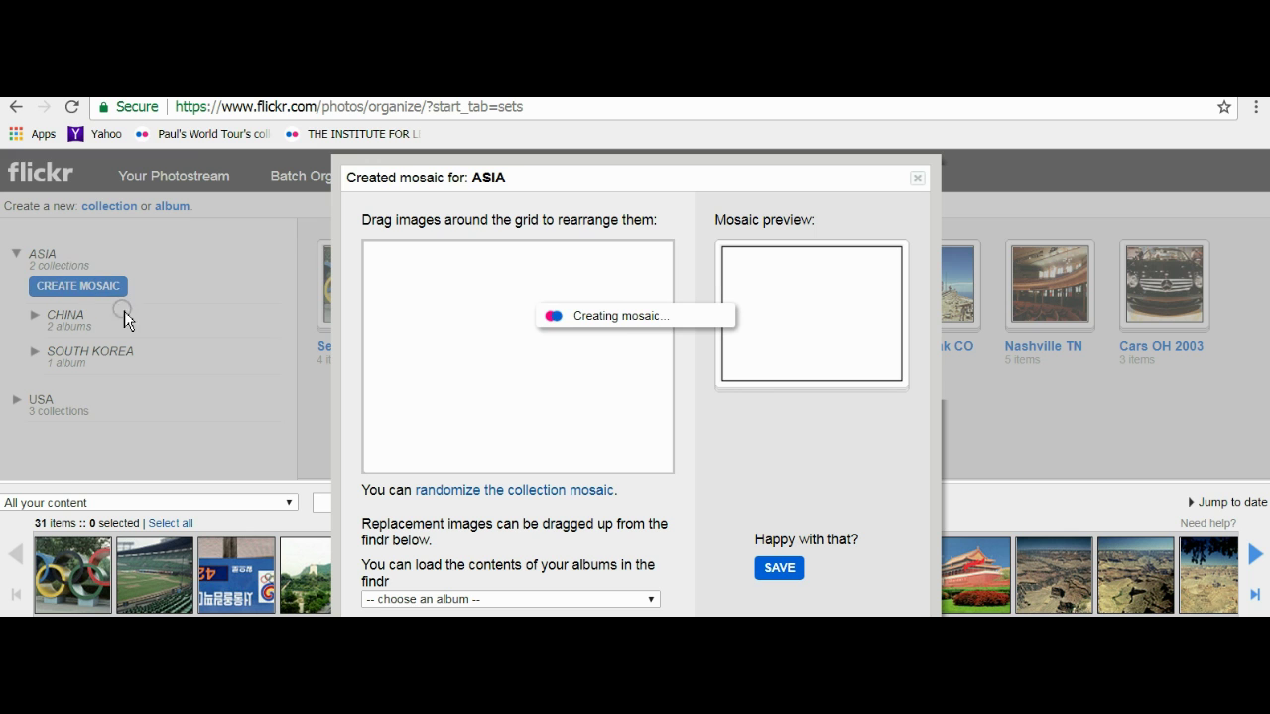
{"action": "left_click", "coordinate": [503, 362]}
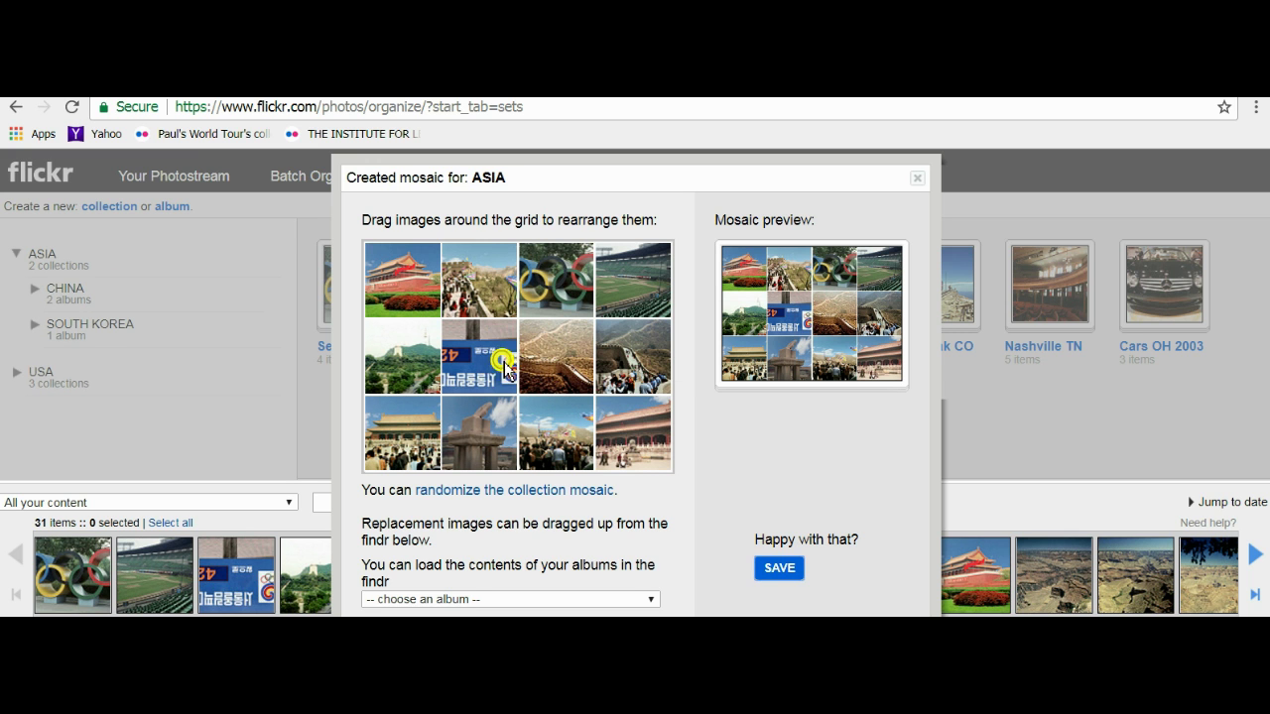
{"action": "left_click", "coordinate": [775, 569]}
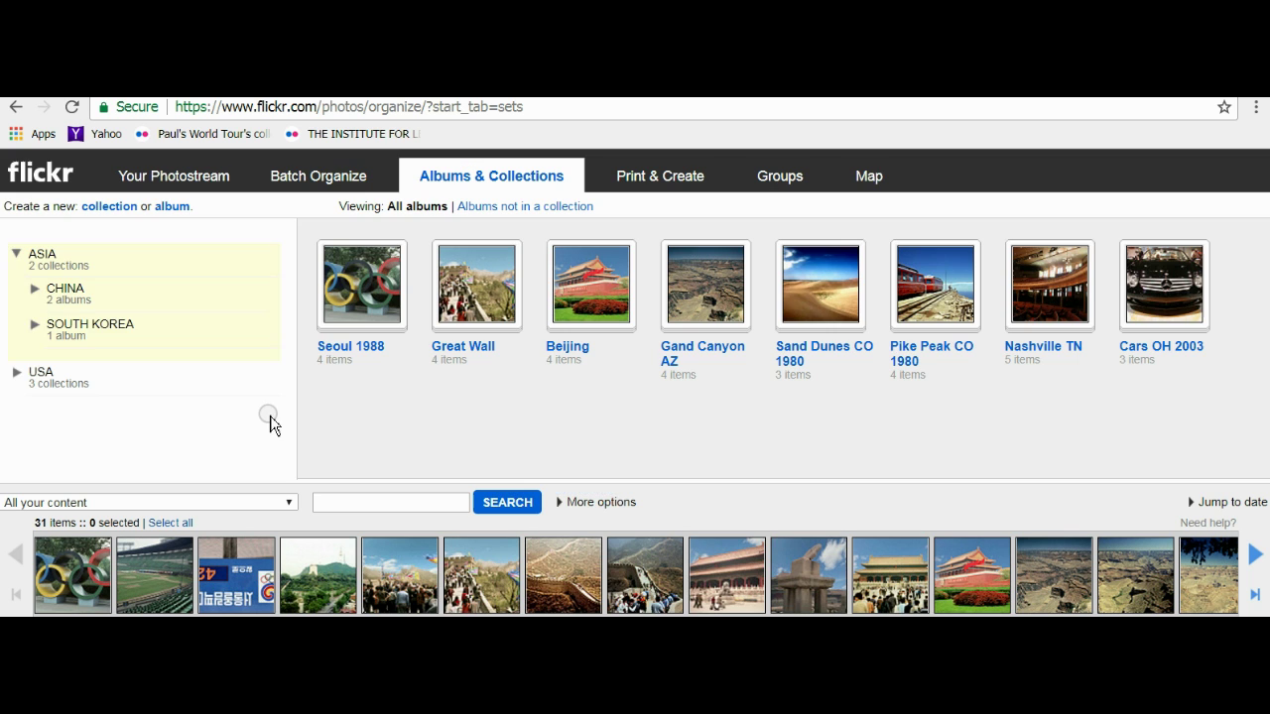
{"action": "left_click", "coordinate": [15, 254]}
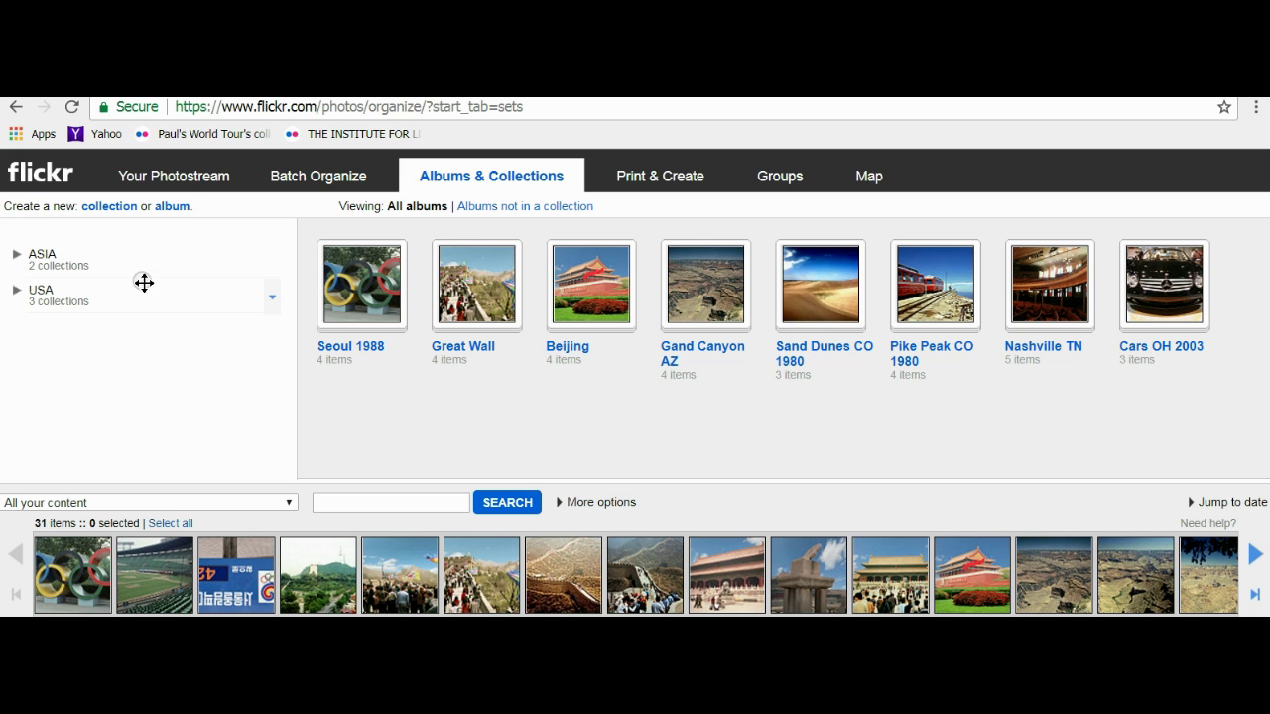
Step: Go to the Your Photostream profile page
{"action": "left_click", "coordinate": [183, 178]}
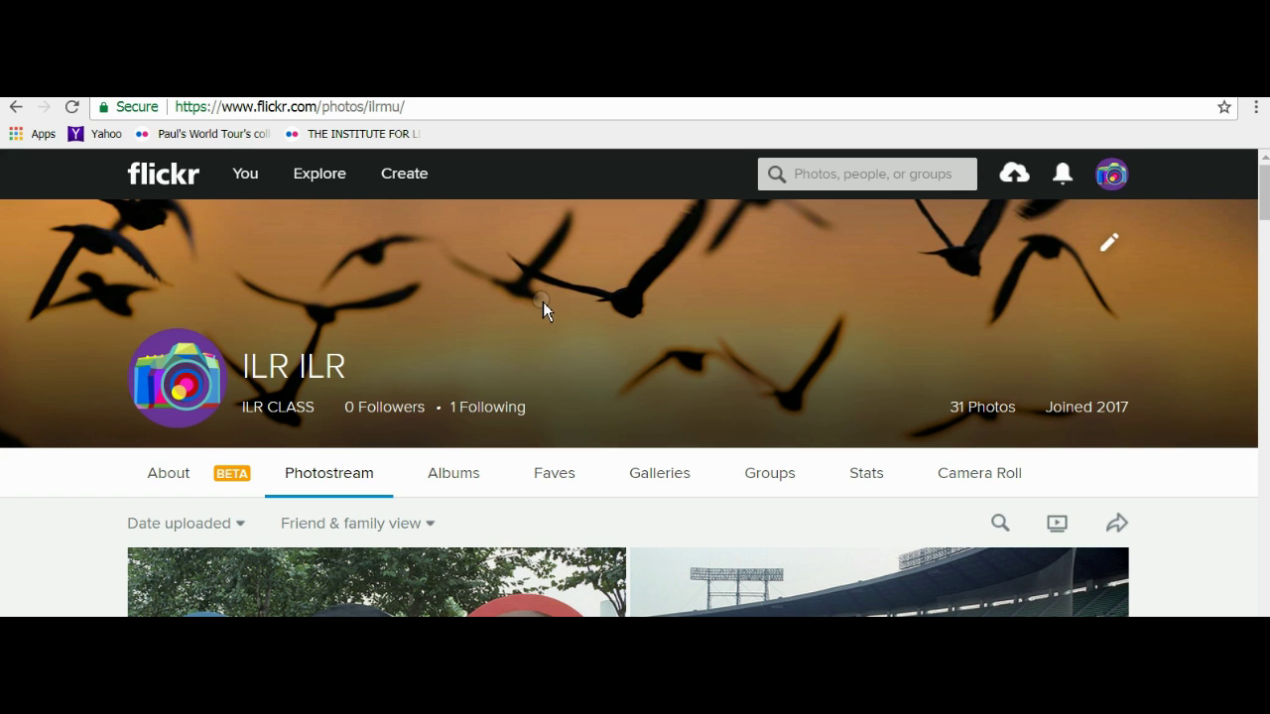
{"action": "mouse_move", "coordinate": [609, 407]}
{"action": "scroll", "coordinate": [609, 399], "scroll_direction": "down", "scroll_amount": 2}
{"action": "scroll", "coordinate": [535, 298], "scroll_direction": "up", "scroll_amount": 2}
Step: Change the page address to end in /collections and load the public Collections page
{"action": "left_click", "coordinate": [476, 104]}
{"action": "type", "text": "c"}
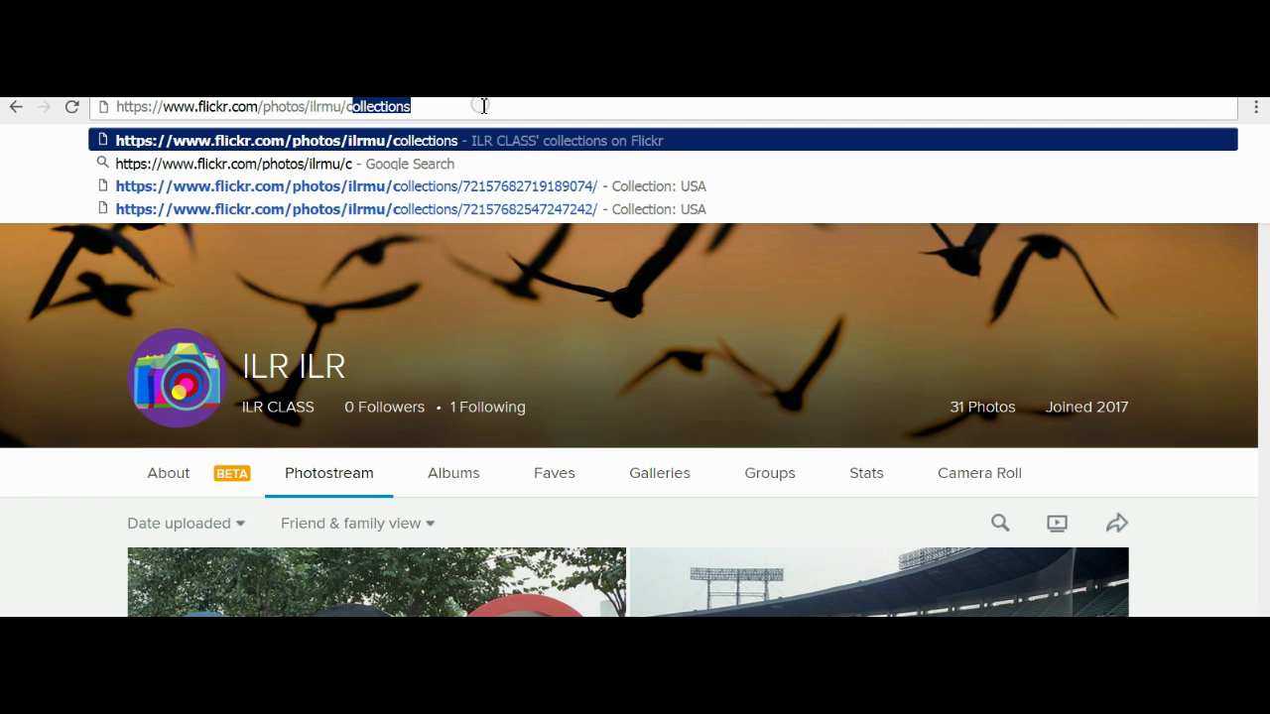
{"action": "type", "text": "ollect"}
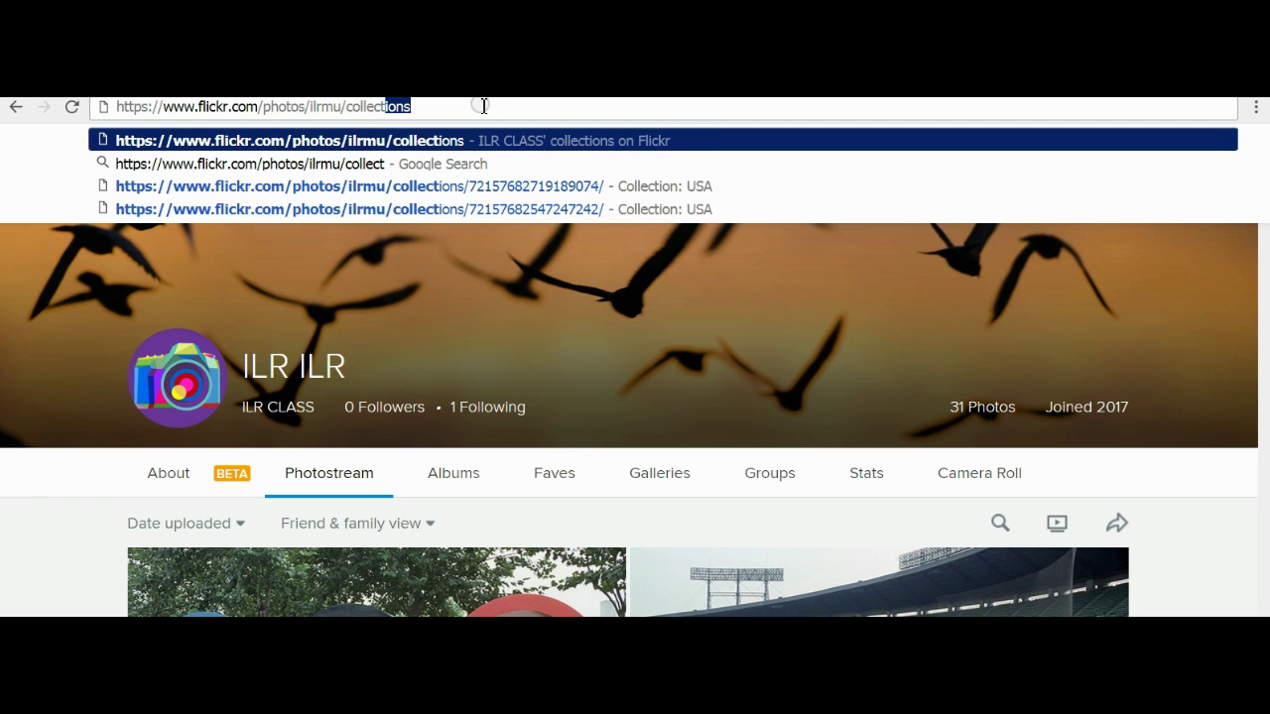
{"action": "type", "text": "ios"}
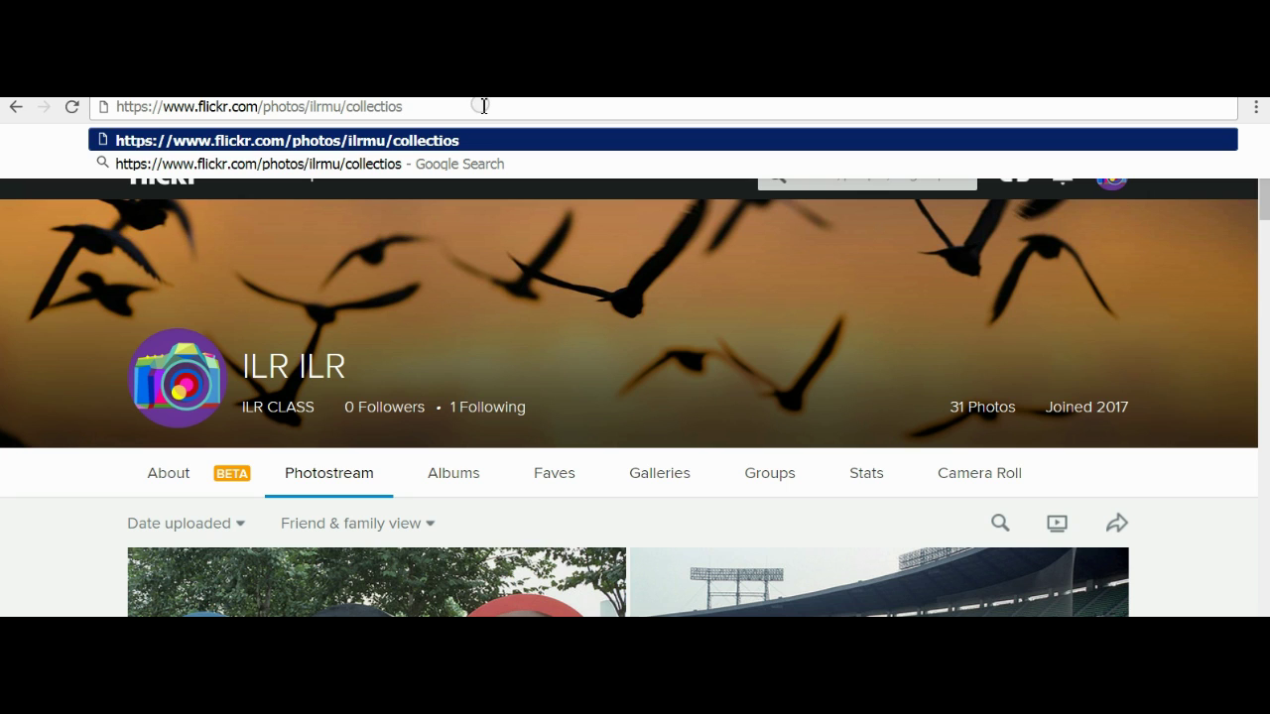
{"action": "key", "text": "BackSpace"}
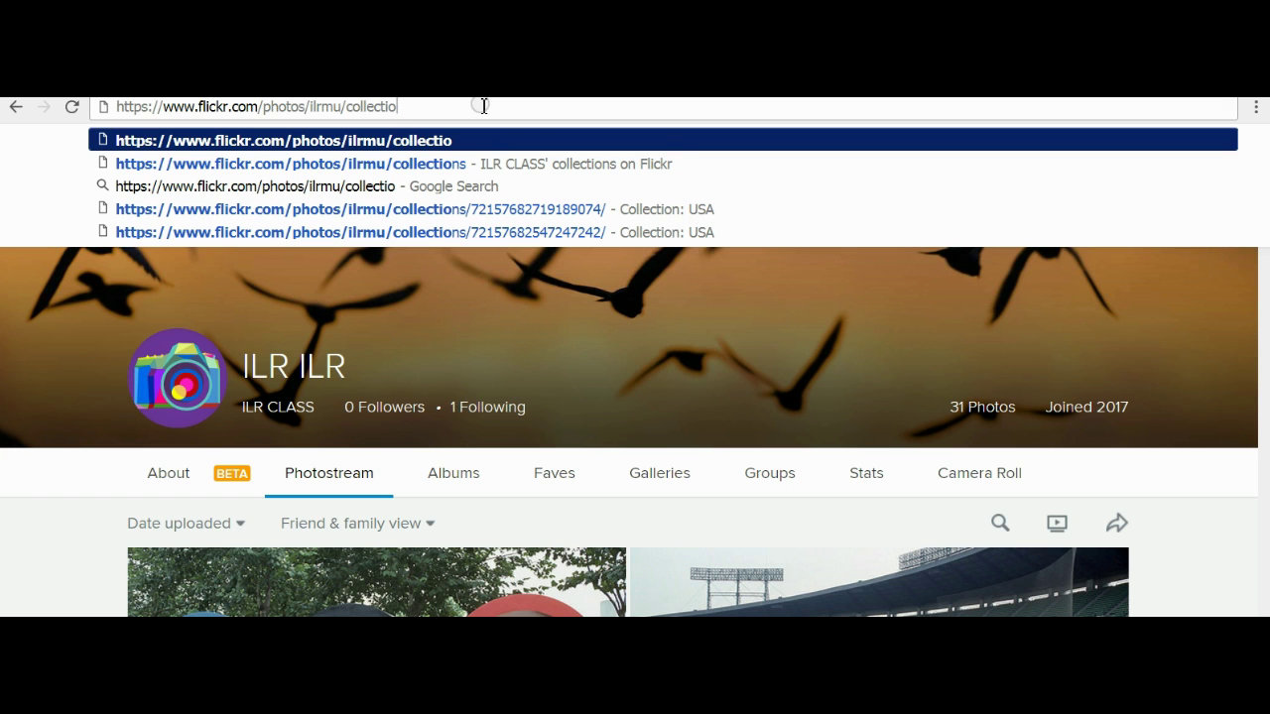
{"action": "type", "text": "ns"}
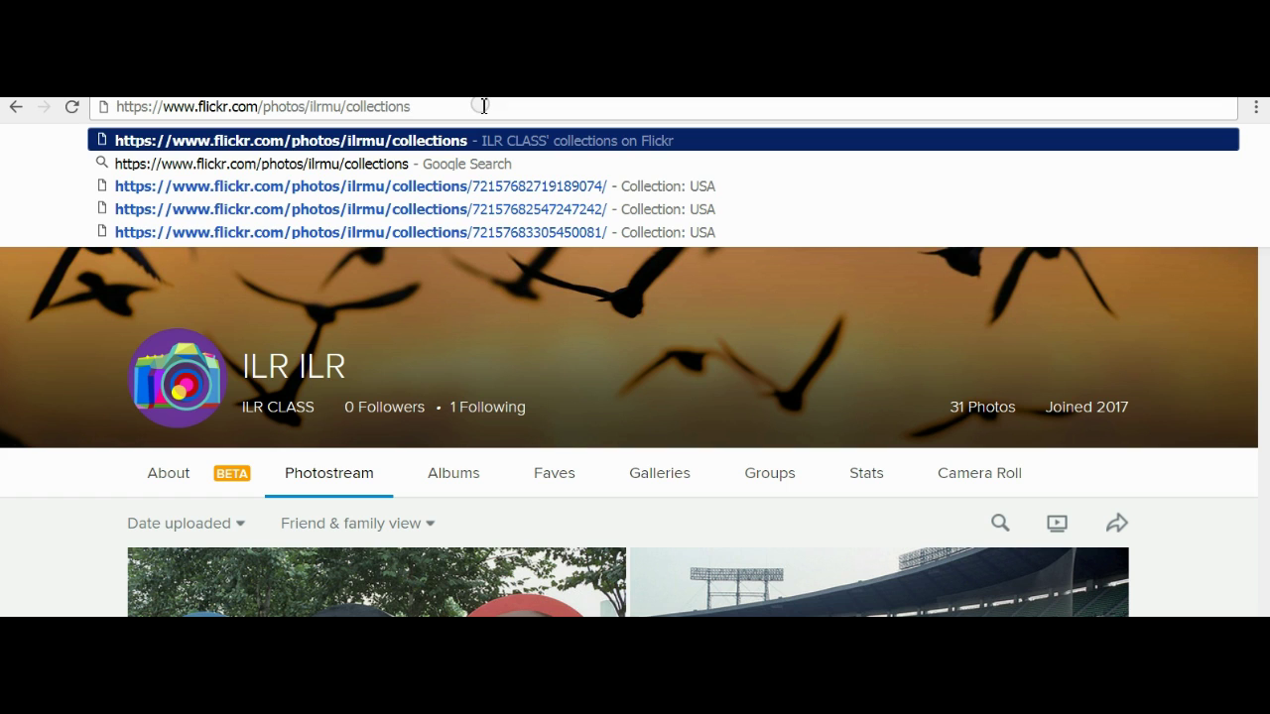
{"action": "key", "text": "Return"}
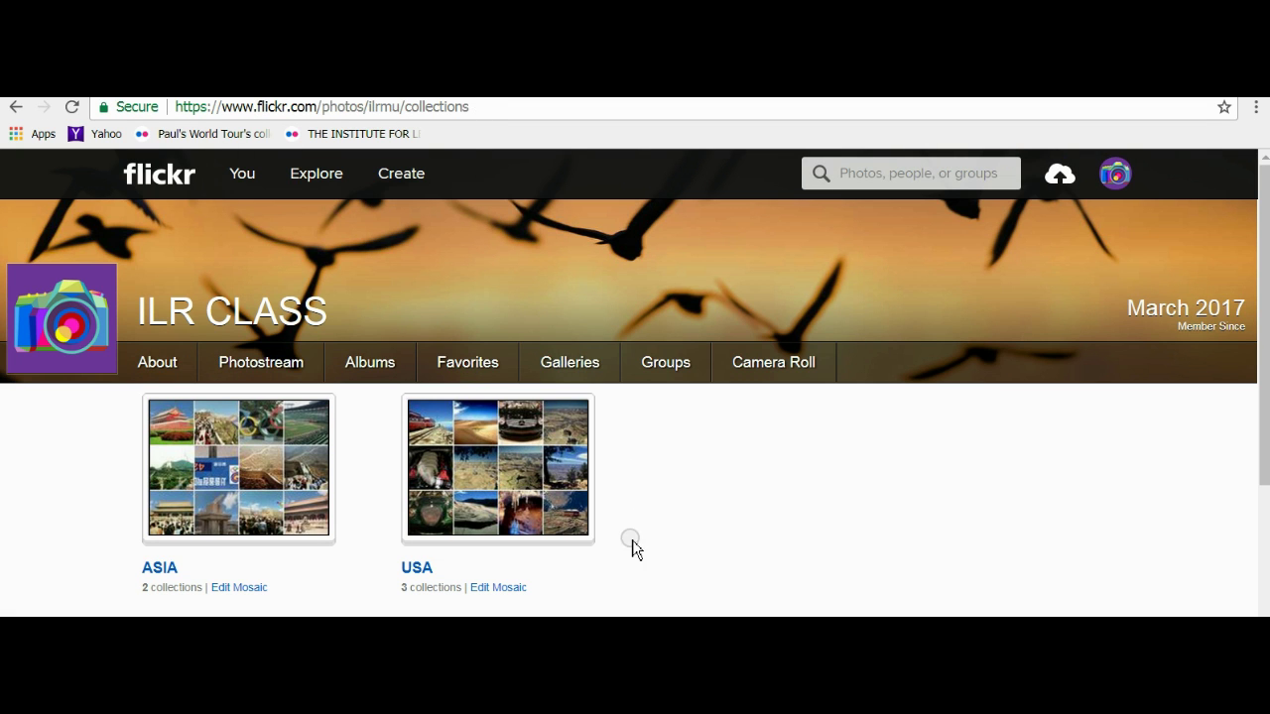
{"action": "left_click", "coordinate": [201, 475]}
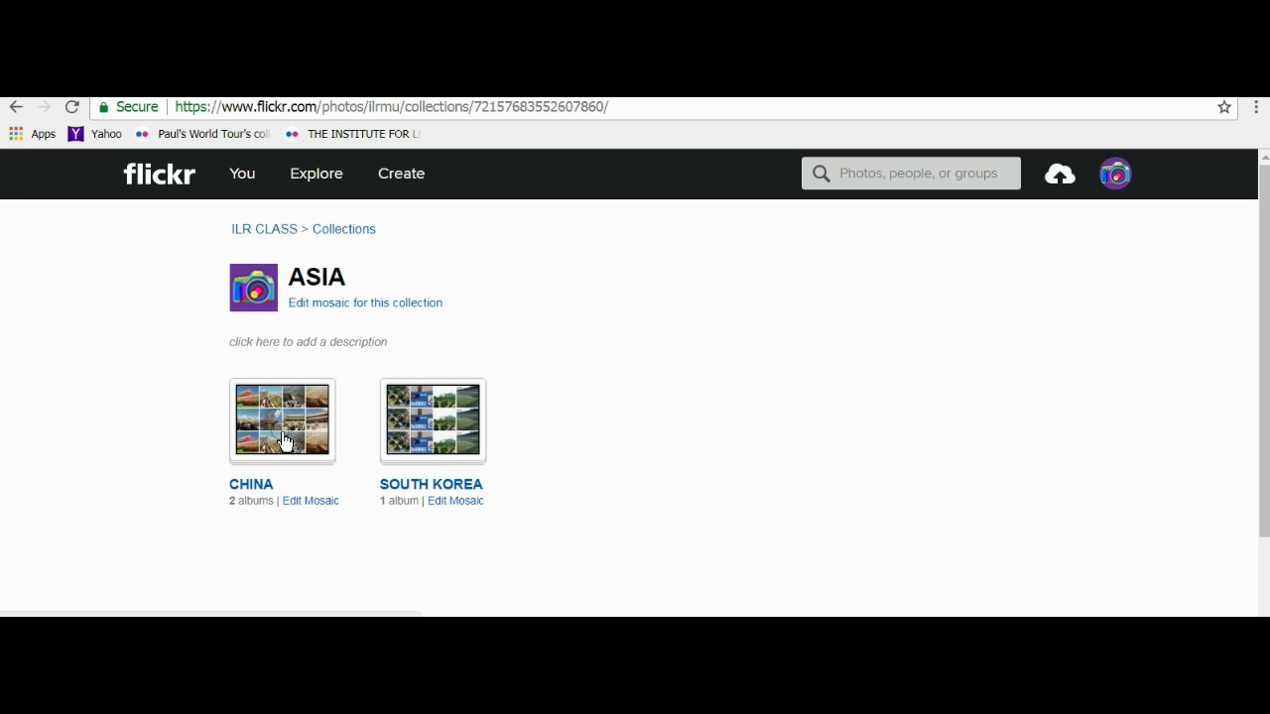
{"action": "left_click", "coordinate": [285, 440]}
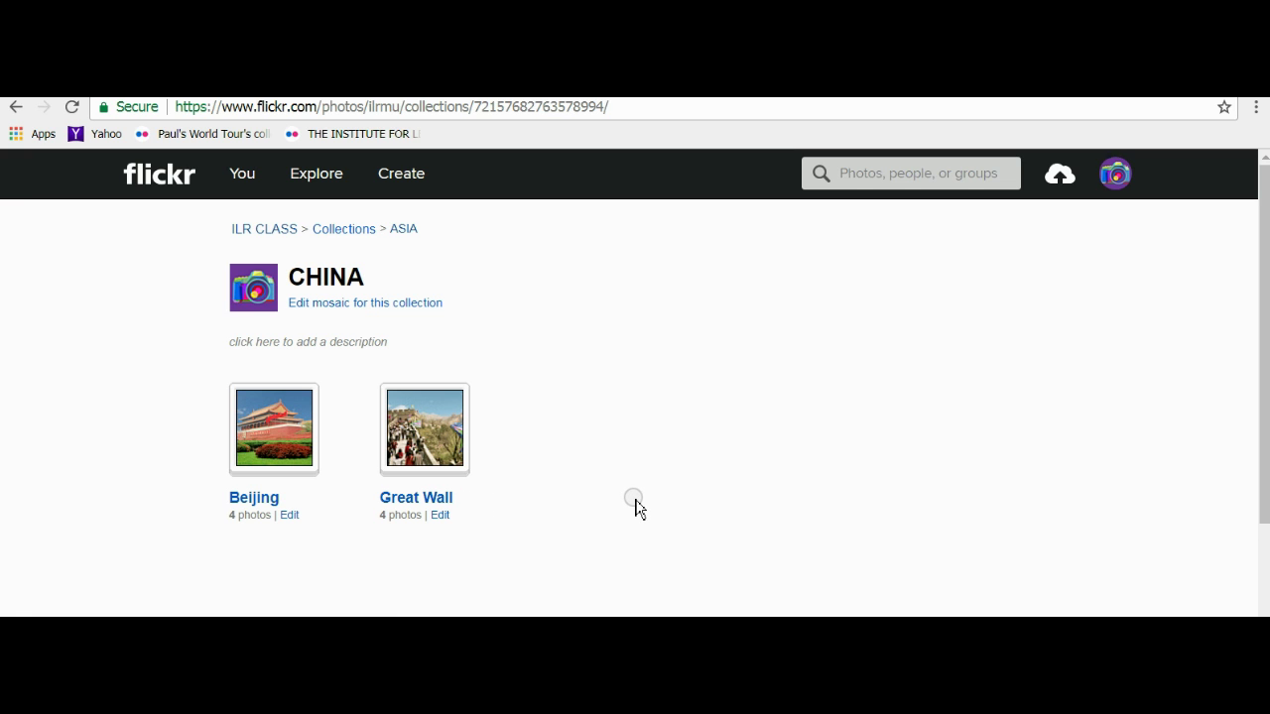
{"action": "left_click", "coordinate": [15, 107]}
{"action": "left_click", "coordinate": [15, 107]}
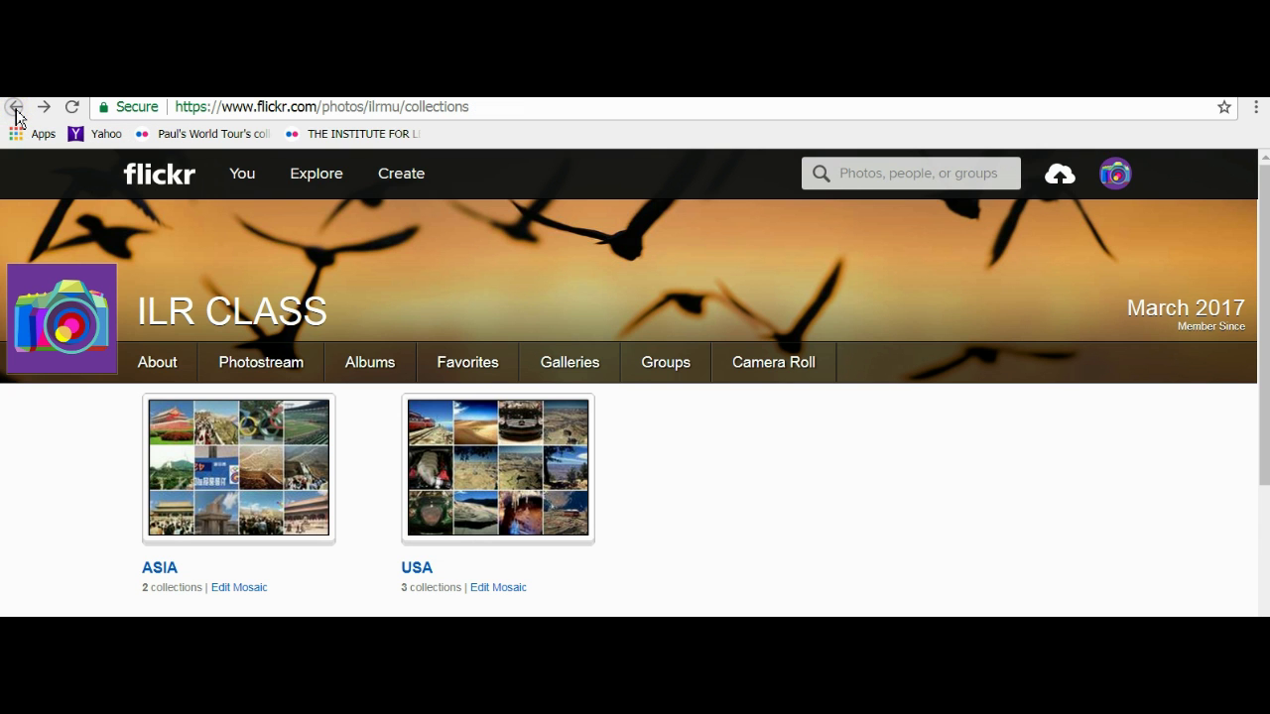
{"action": "left_click", "coordinate": [467, 451]}
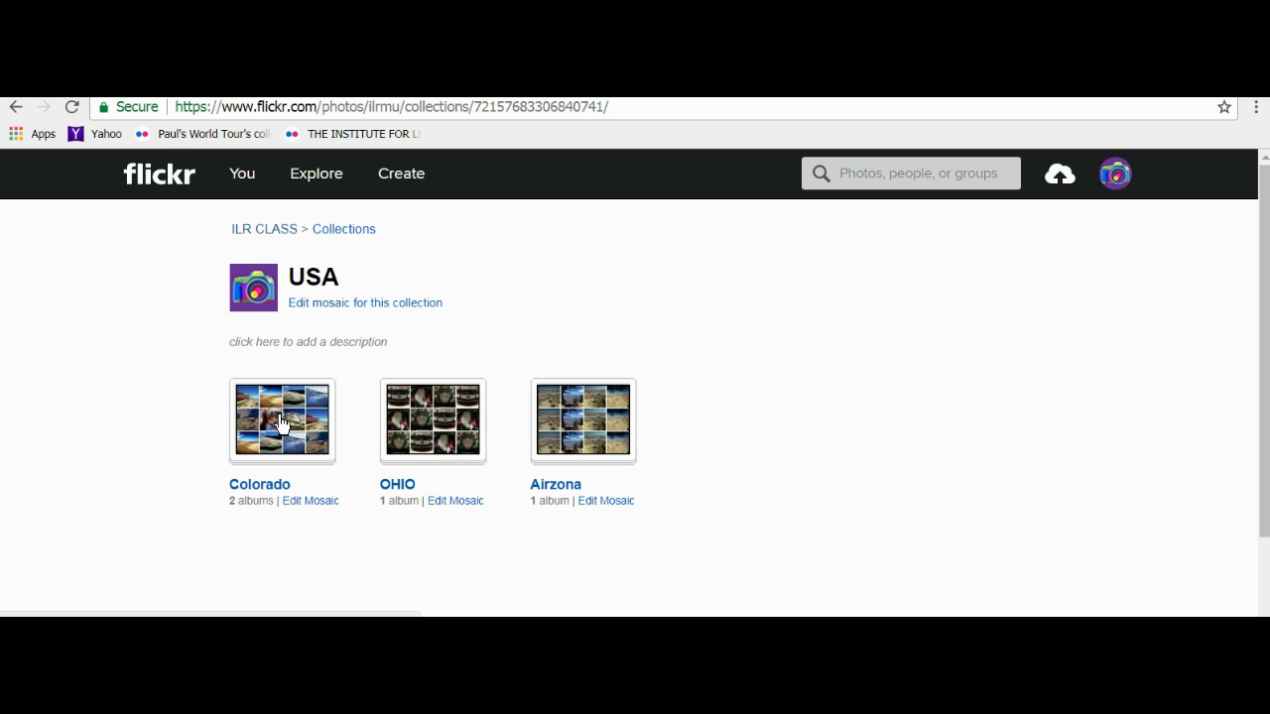
{"action": "left_click", "coordinate": [279, 423]}
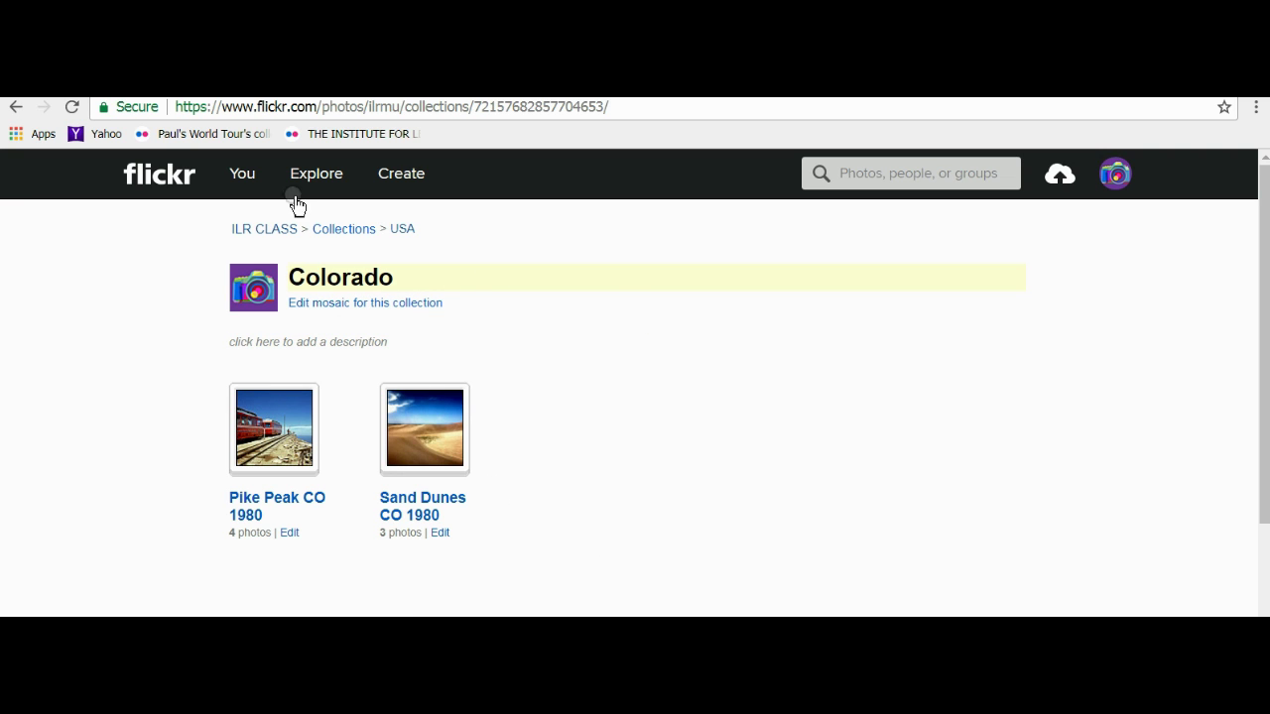
{"action": "left_click", "coordinate": [15, 107]}
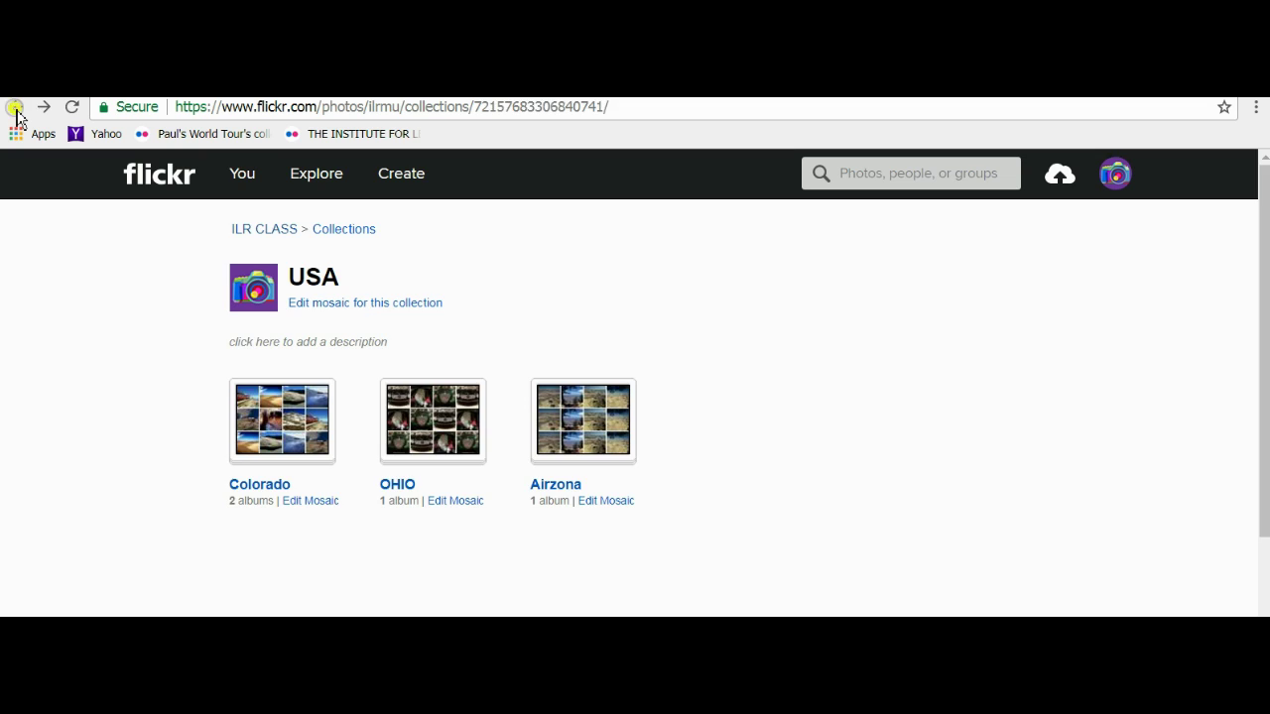
{"action": "left_click", "coordinate": [15, 107]}
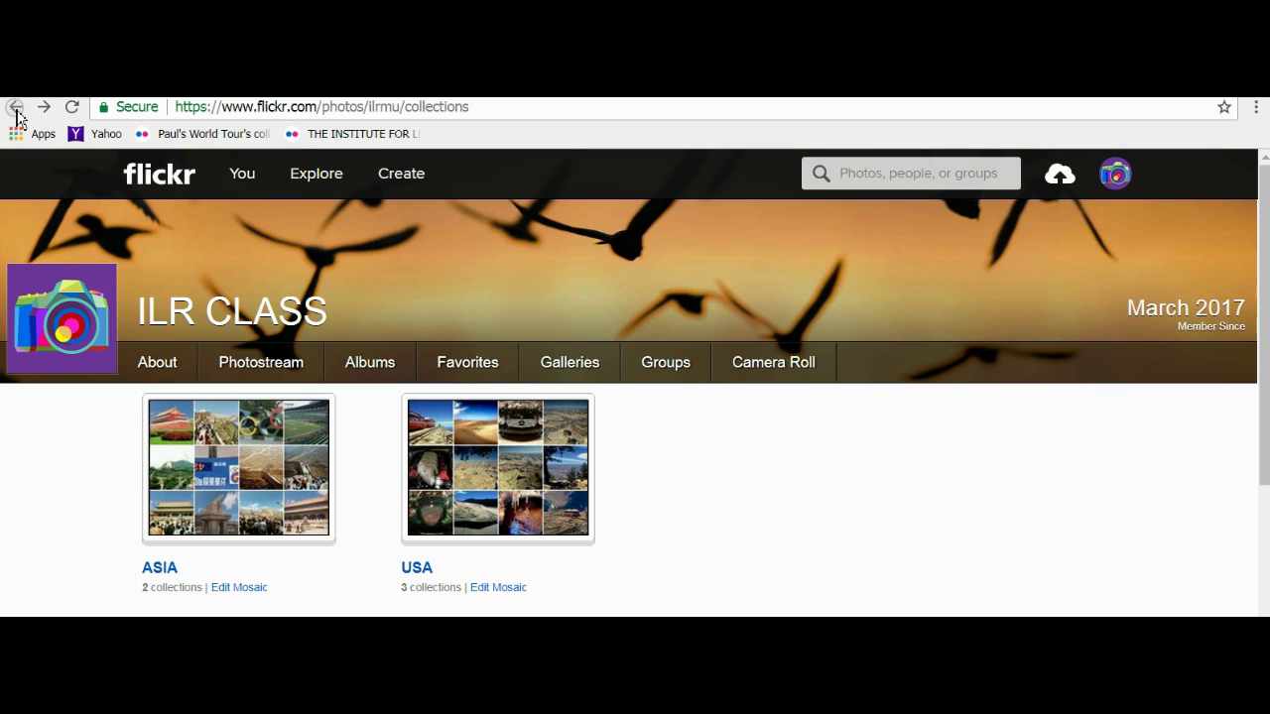
{"action": "left_click", "coordinate": [532, 107]}
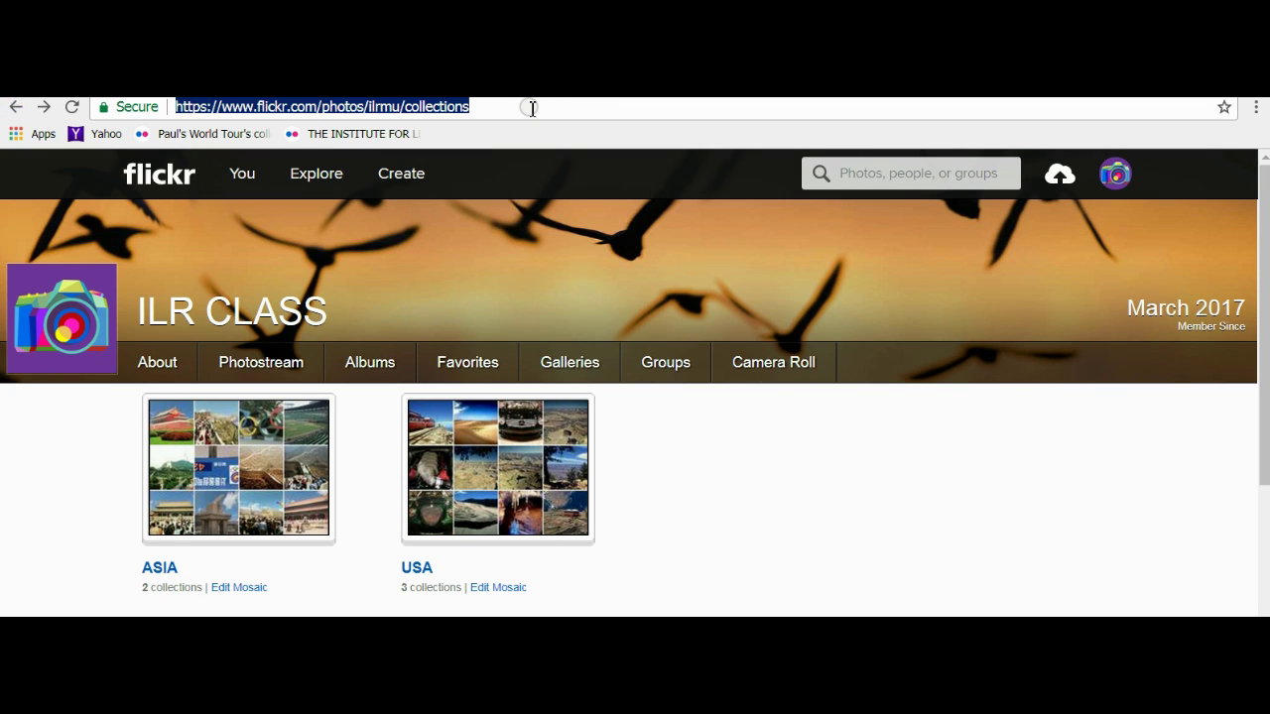